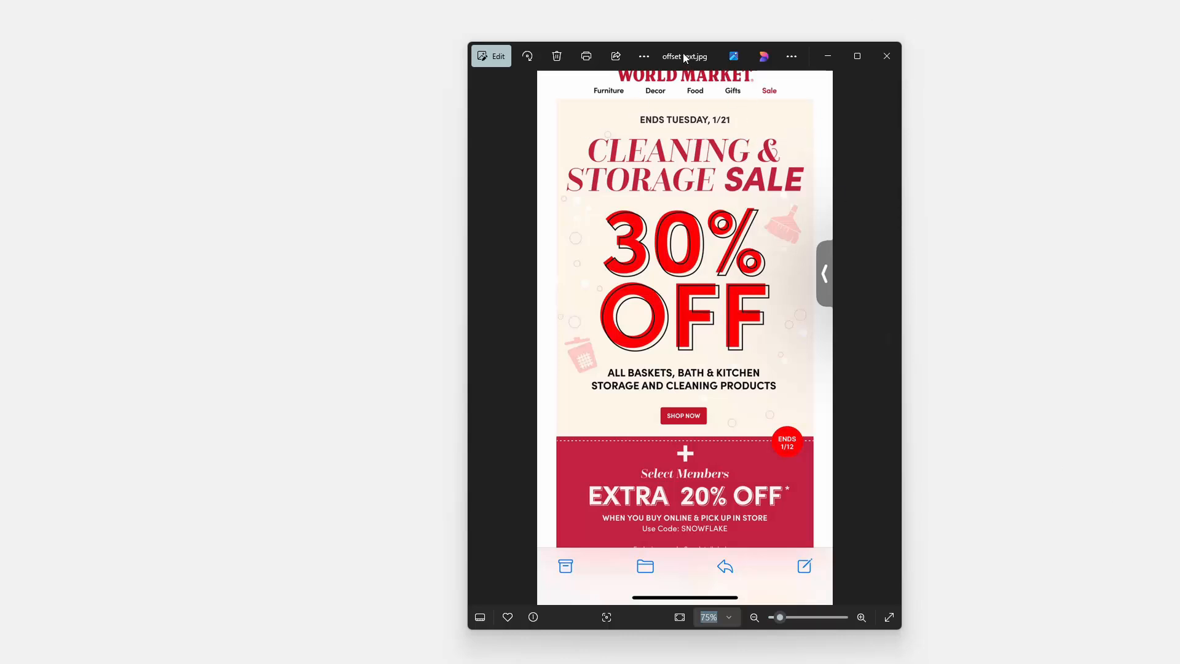
- Examine the offset lettering in the offset text.jpg reference image, including the "EXTRA 20% OFF" banner
drag(661, 50, 640, 48)
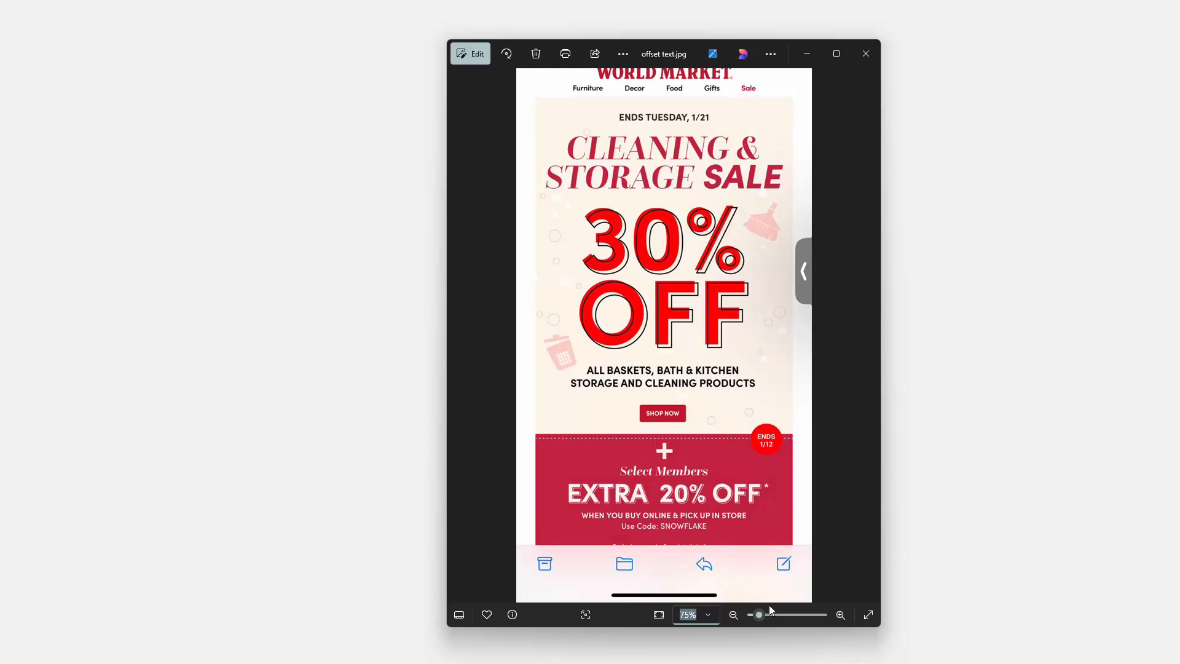
drag(759, 615, 765, 615)
drag(713, 529, 684, 309)
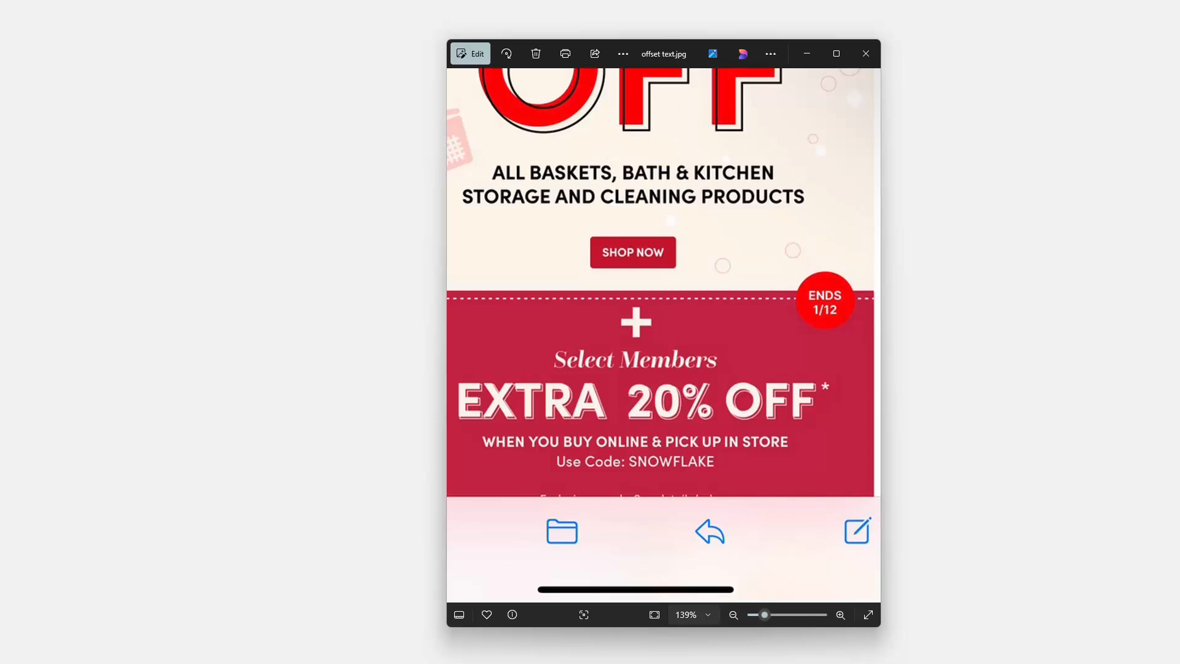
- Switch to Illustrator and create a new 1000 x 1000 px RGB document from the Web preset
key(alt+Tab)
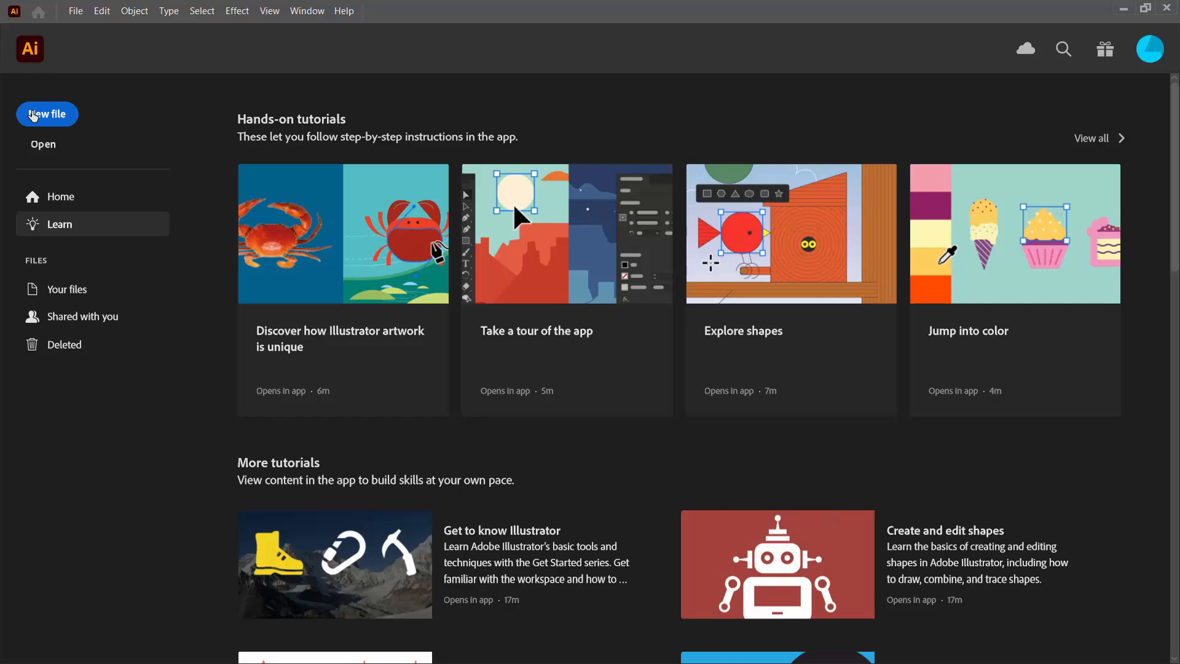
click(34, 116)
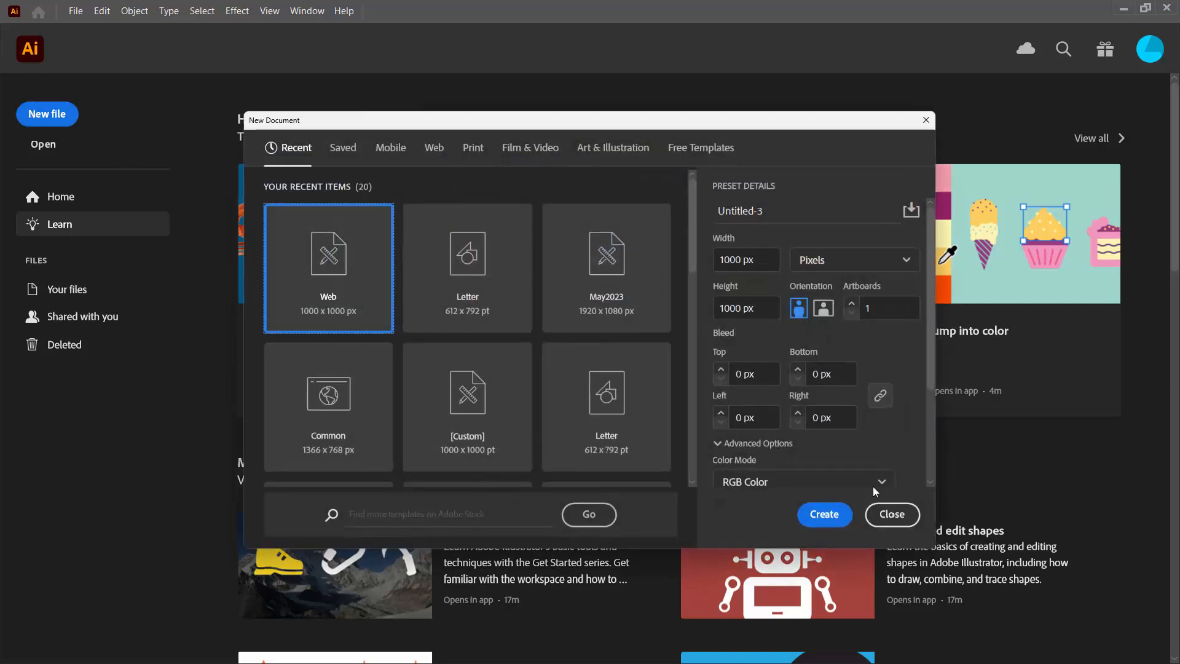
click(825, 514)
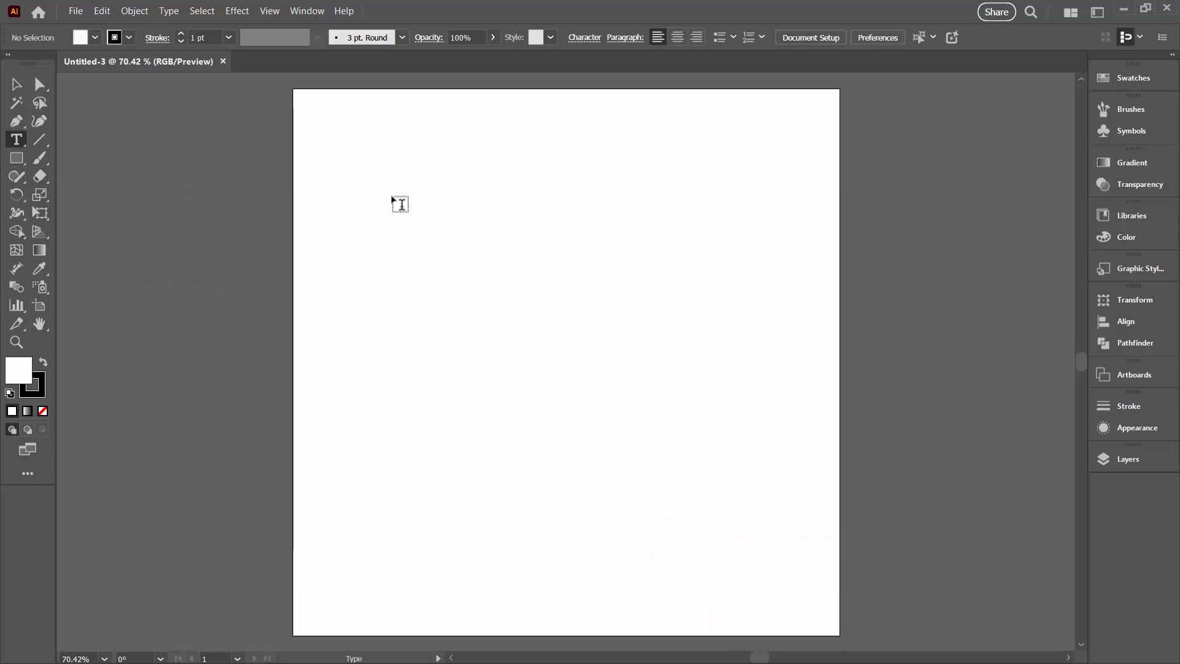
- Add the point text "30%" in the upper part of the artboard
click(405, 241)
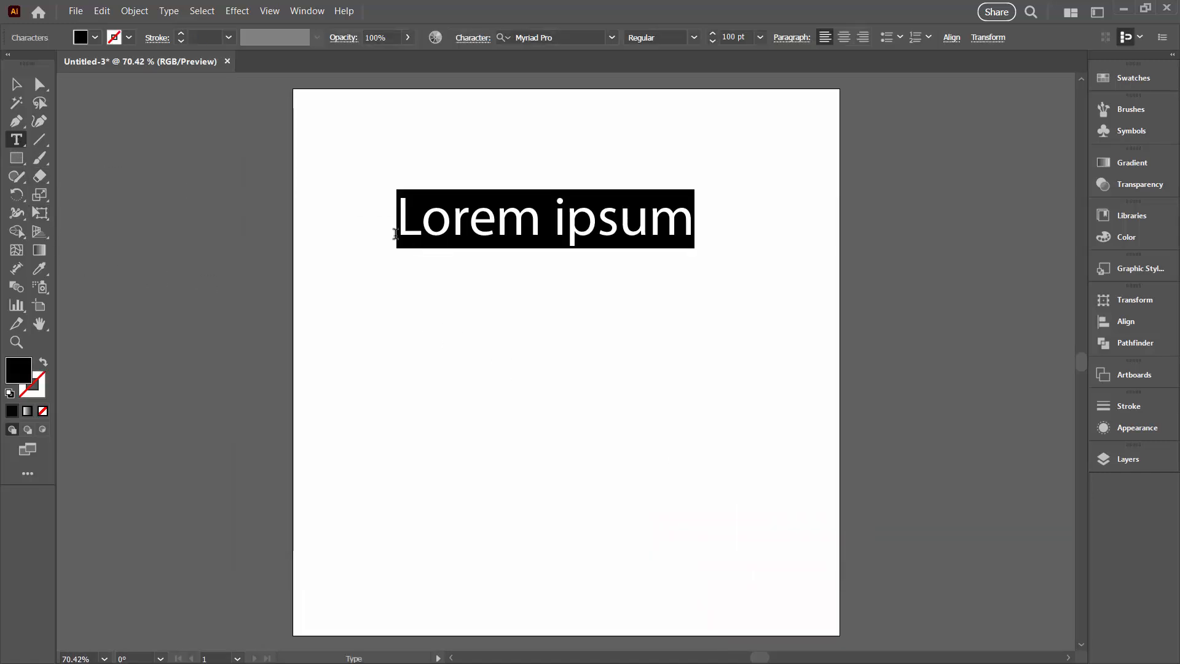
text(30%)
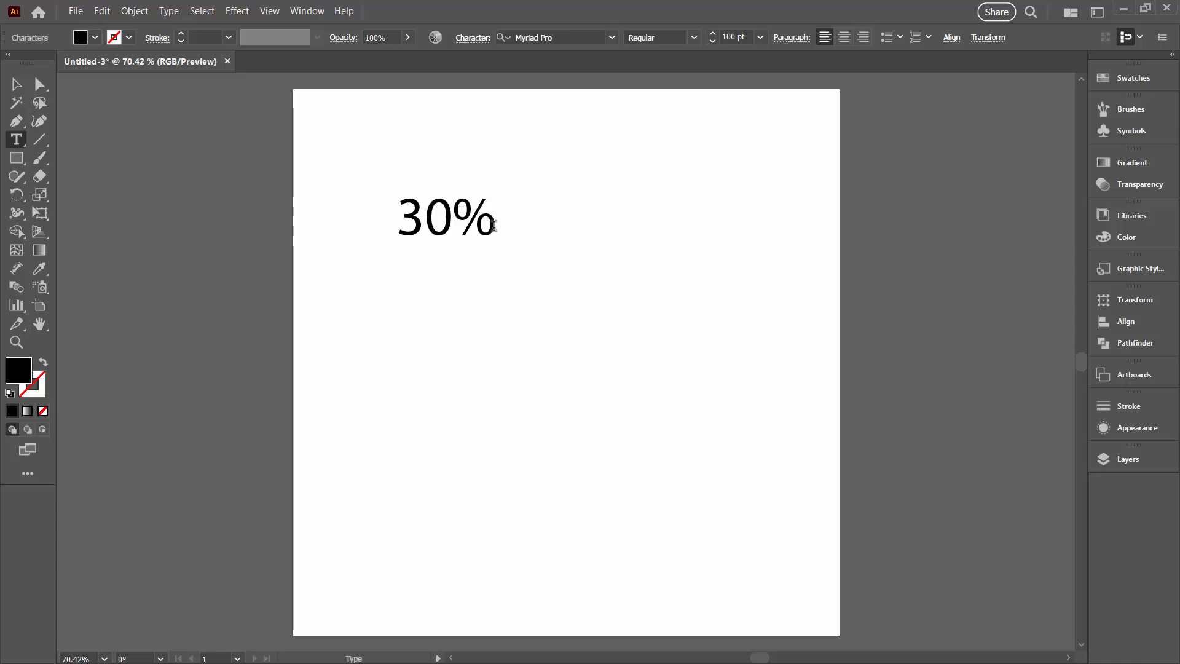
key(Escape)
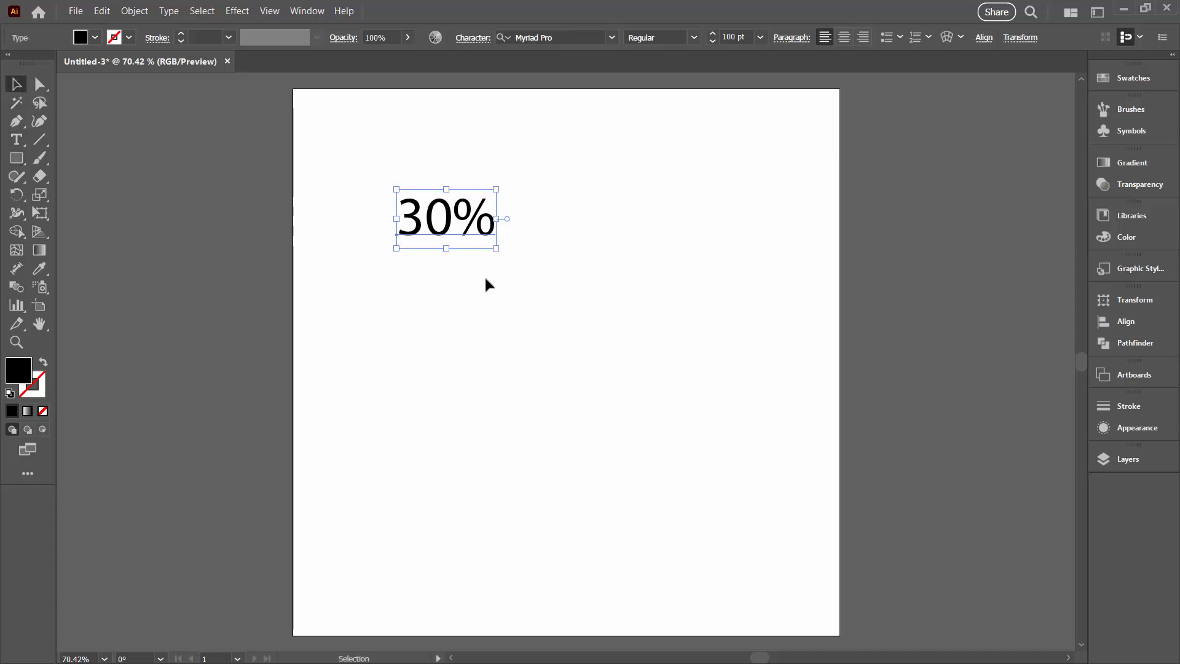
- Set the font of the "30%" text to Myriad Pro Bold
key(space)
key(space)
drag(658, 340, 441, 337)
click(17, 139)
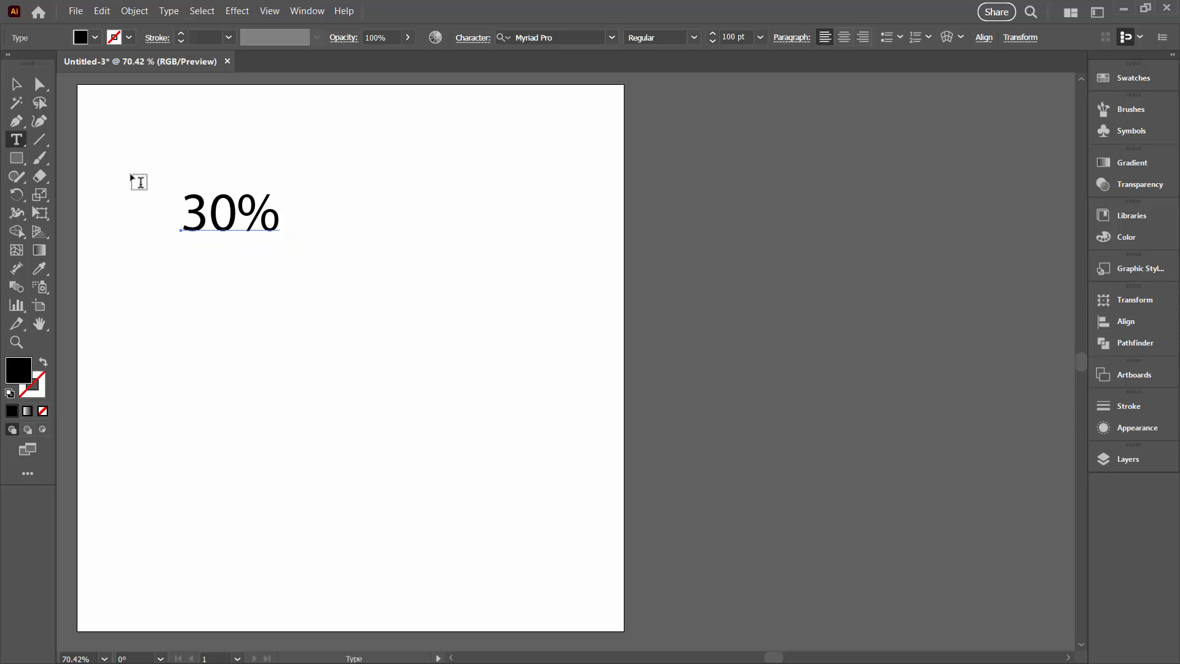
drag(273, 212, 181, 209)
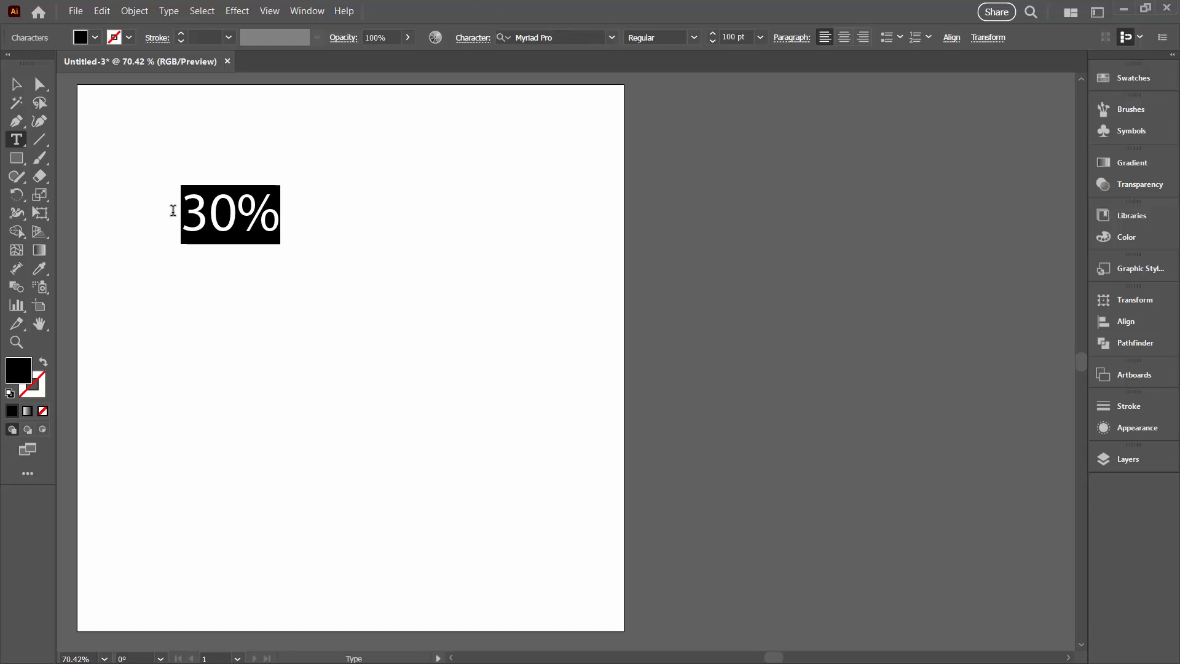
click(611, 37)
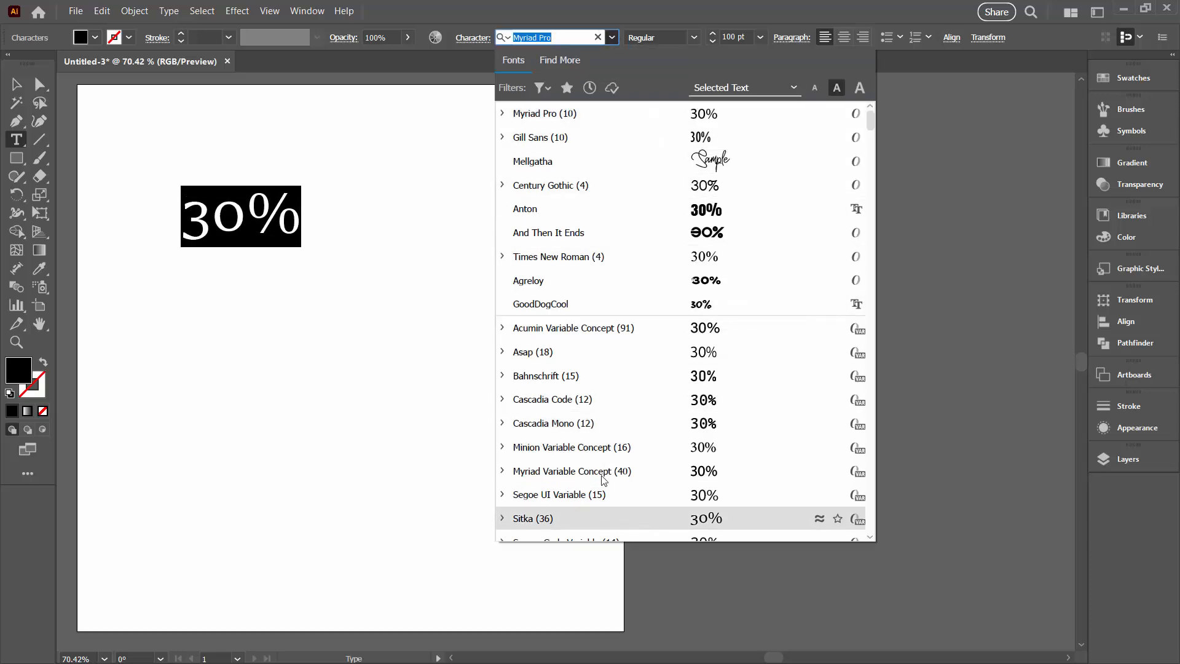
scroll(613, 485, down, 2)
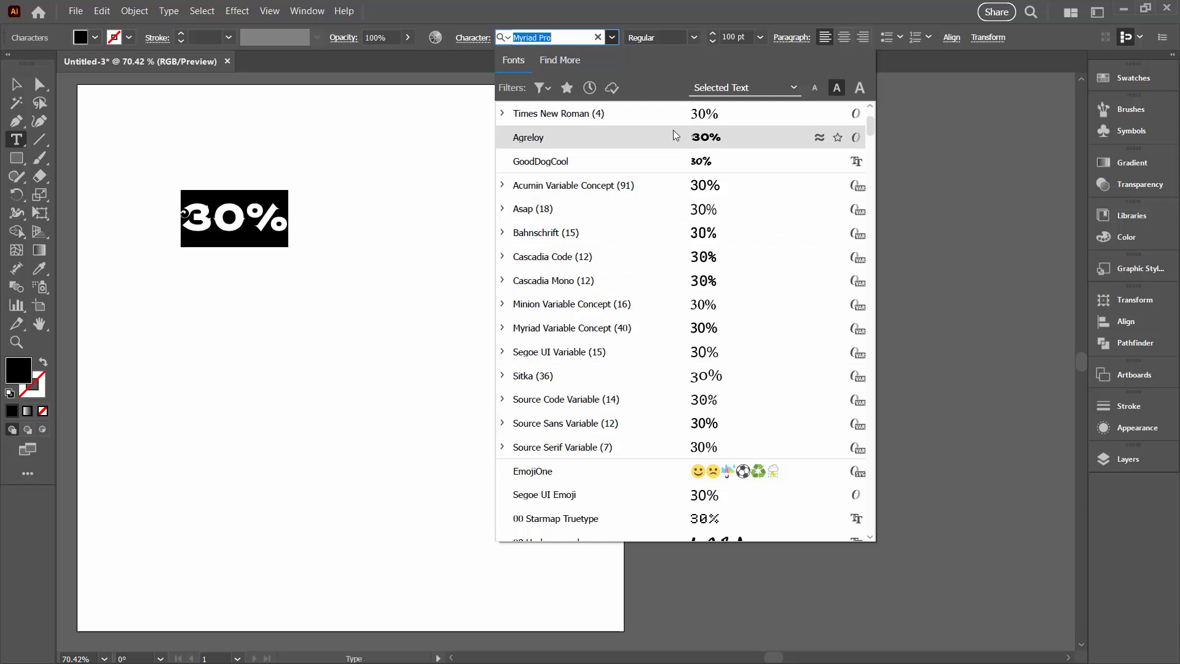
scroll(516, 132, up, 2)
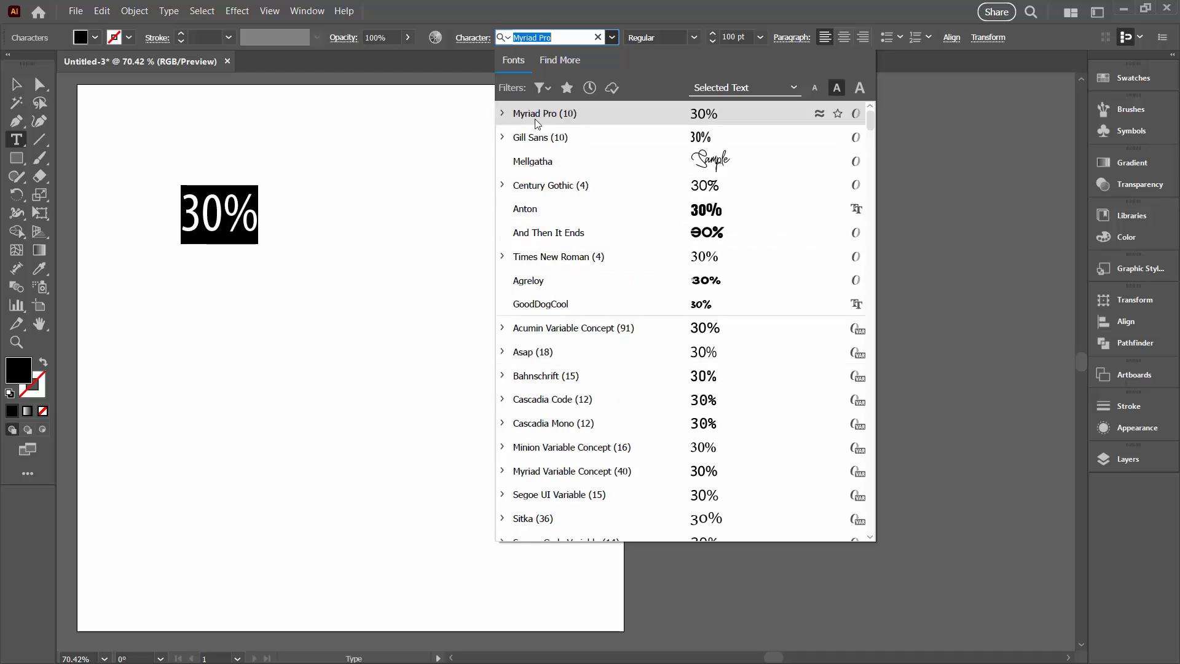
click(503, 116)
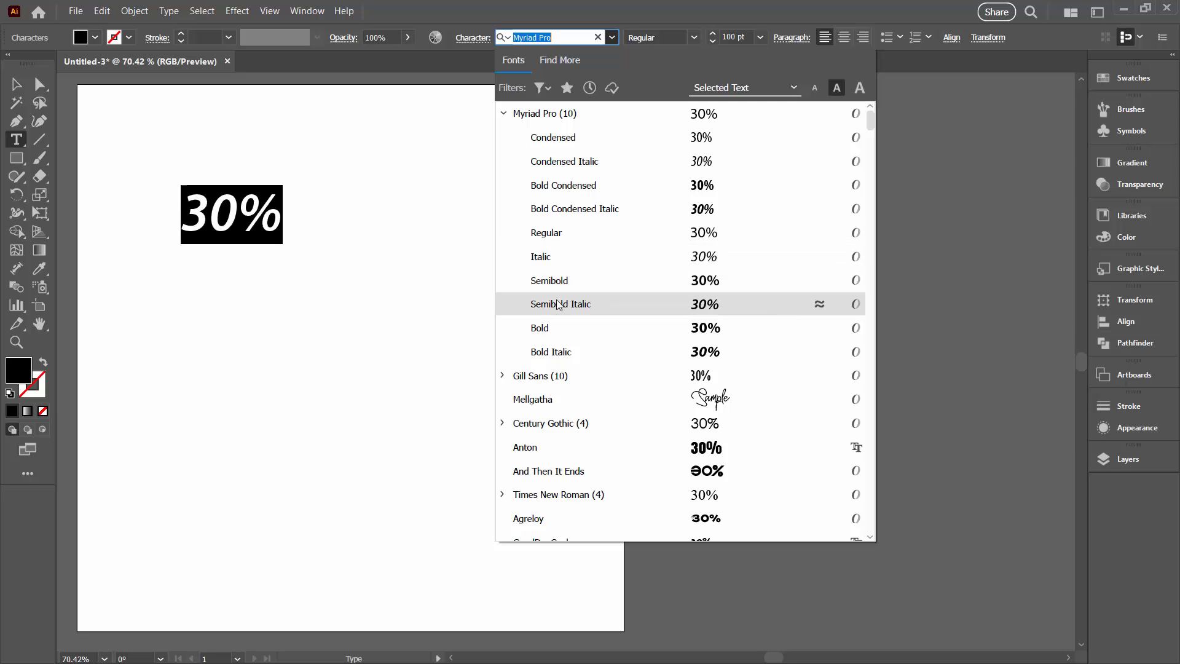
click(571, 337)
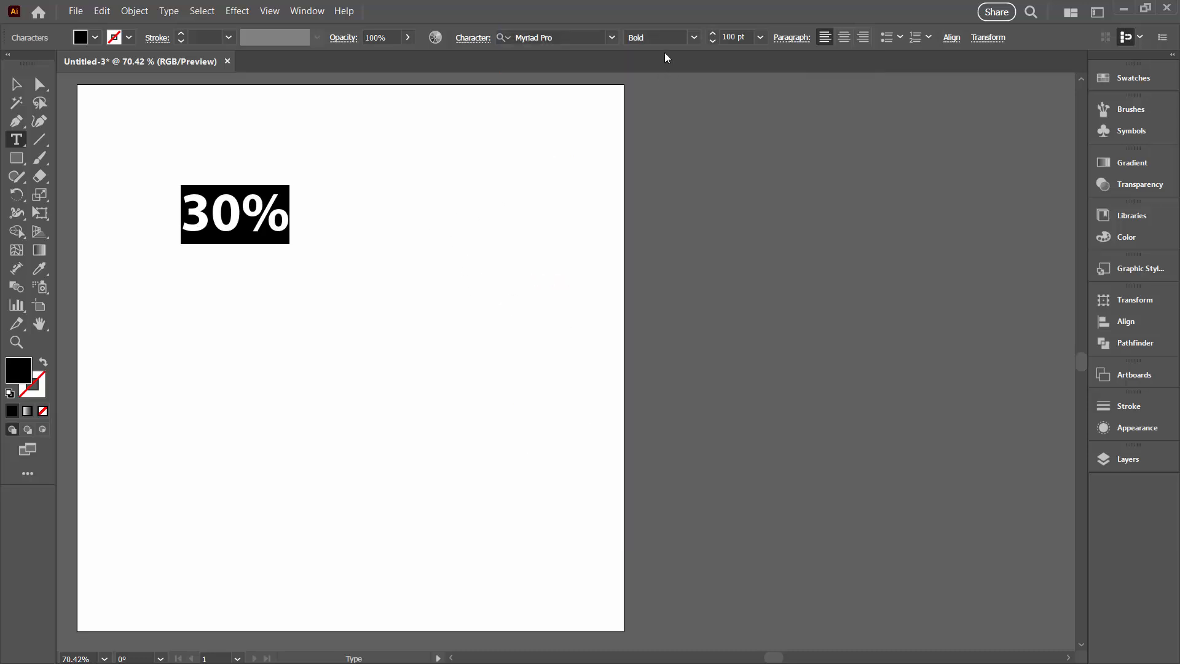
- Set the "30%" text size to 300 pt and move the text slightly down on the artboard
click(747, 37)
text(300)
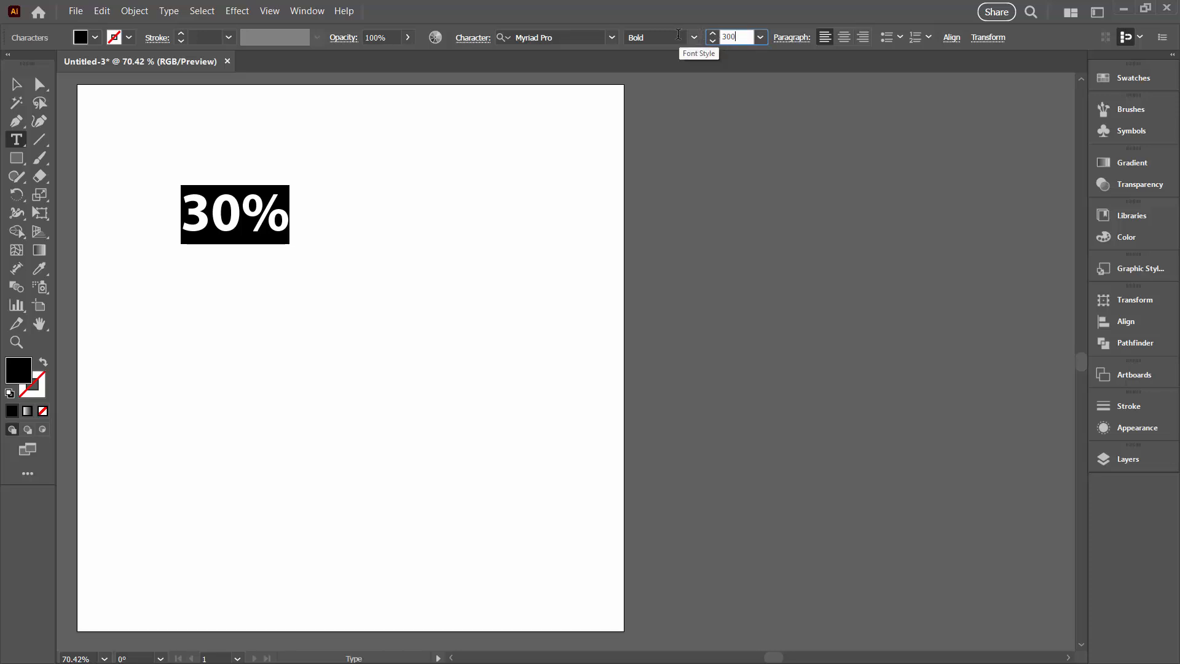
key(Return)
click(16, 85)
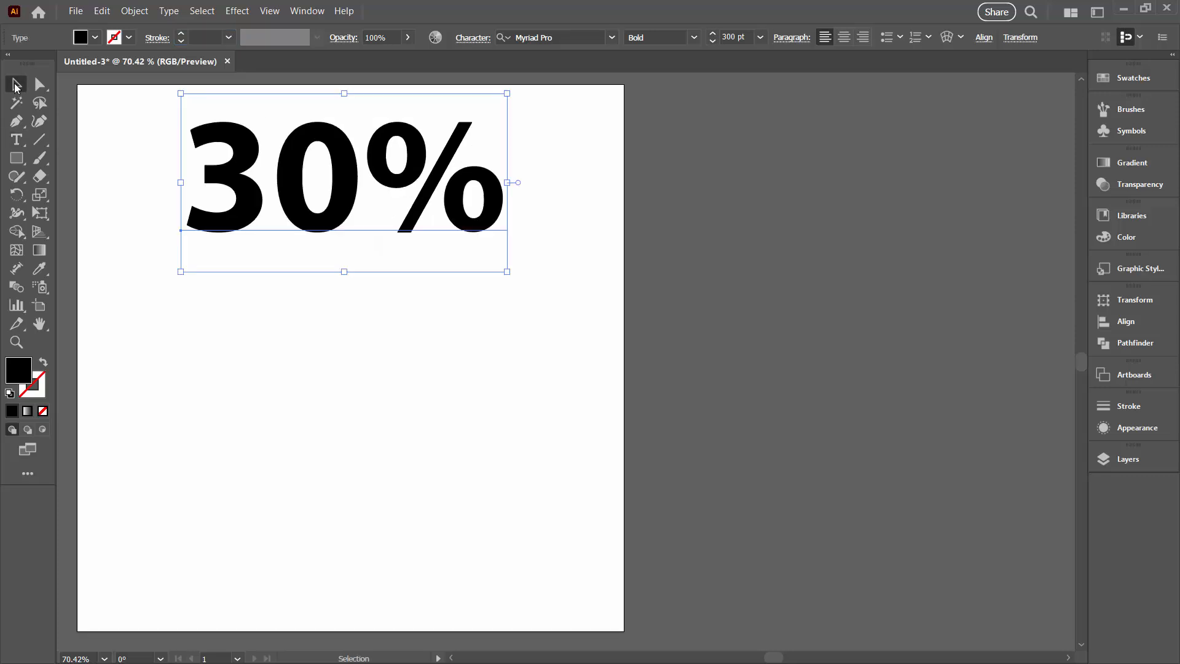
drag(296, 185, 289, 209)
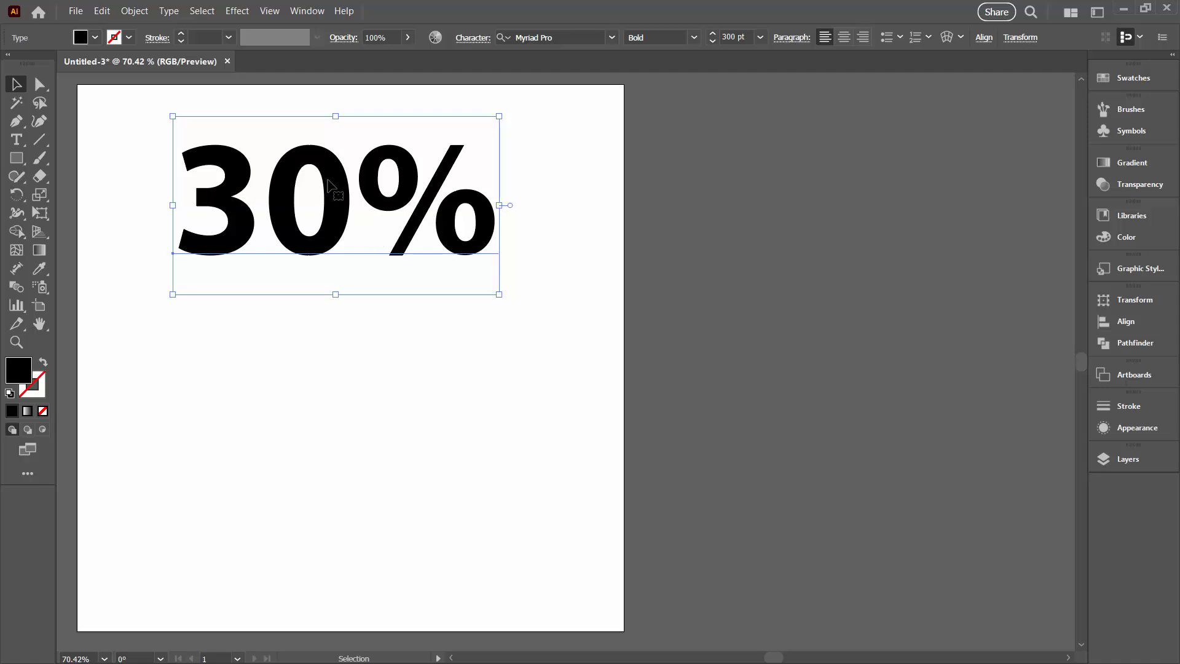
- Float the Appearance panel beside the text and open the character-level attributes of the "30%" type
click(1134, 428)
drag(939, 392, 669, 195)
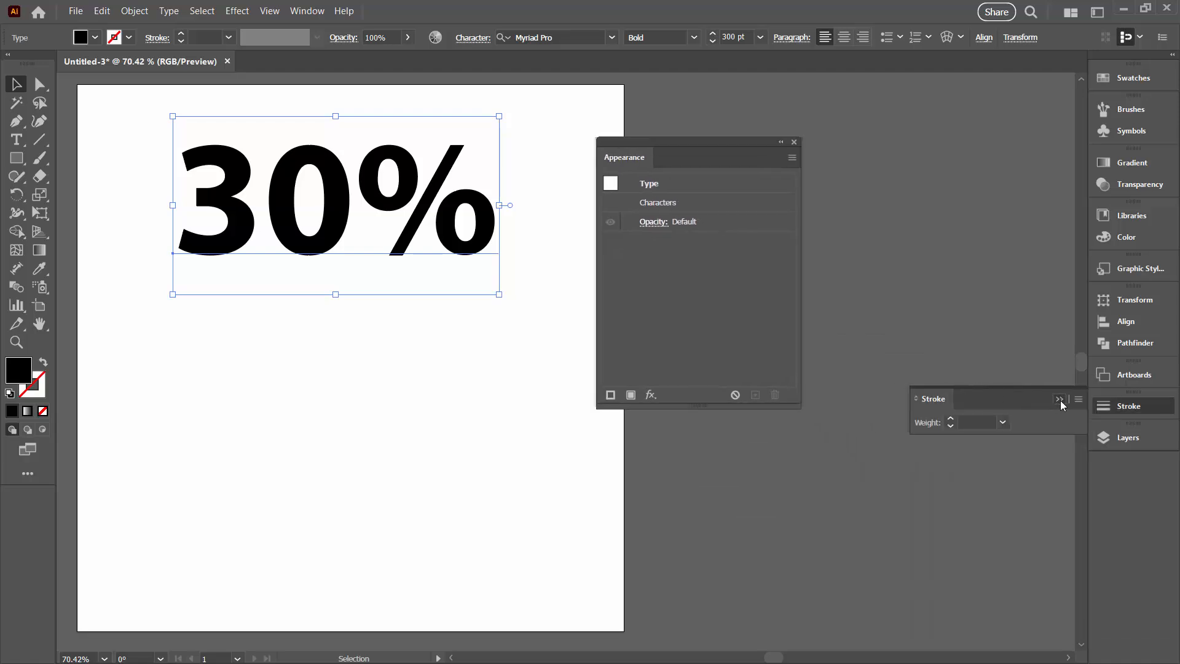
click(1060, 399)
click(648, 188)
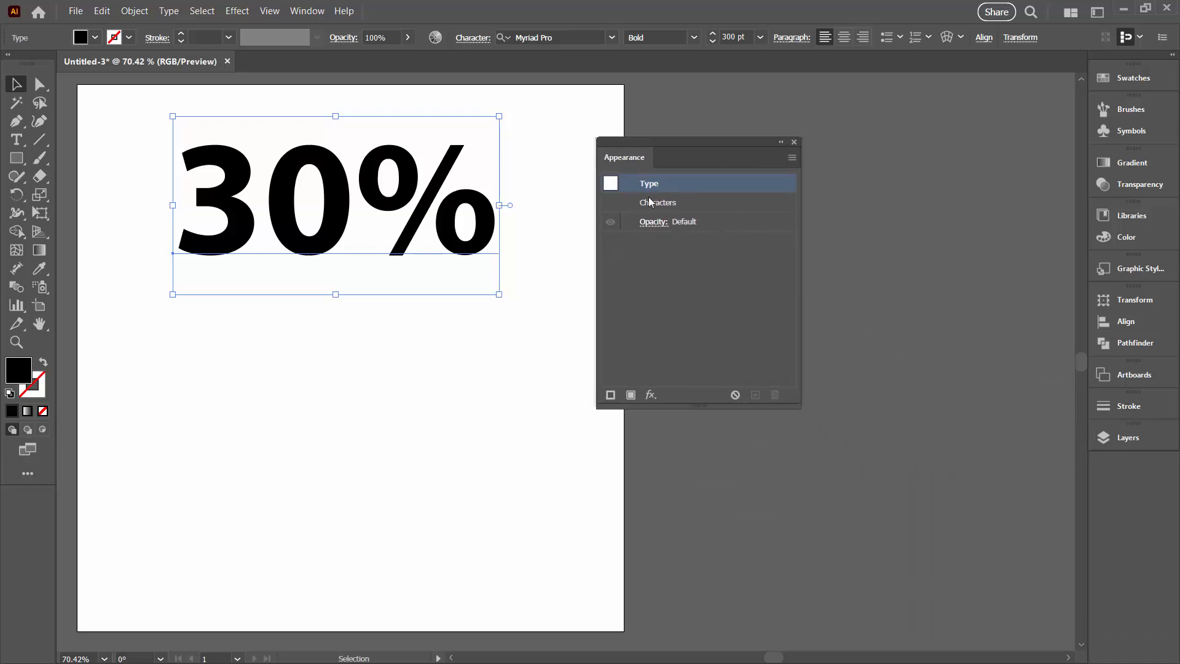
double_click(640, 204)
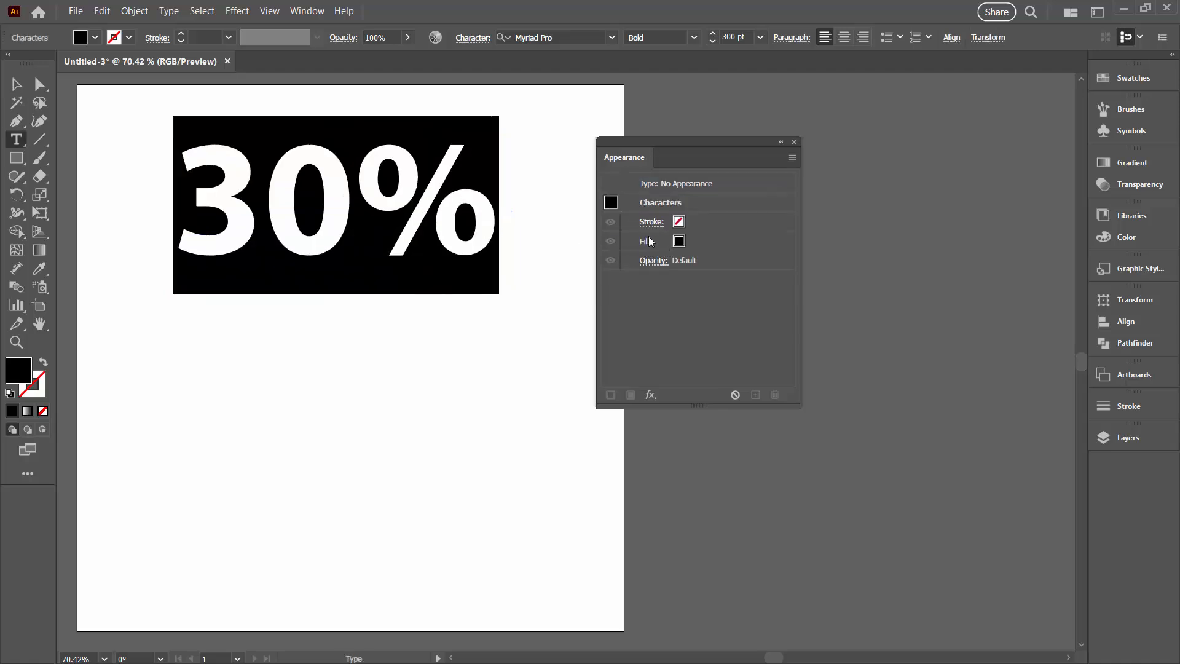
- Check whether the Distort & Transform and Pathfinder effects are available for the character-level fill
click(698, 239)
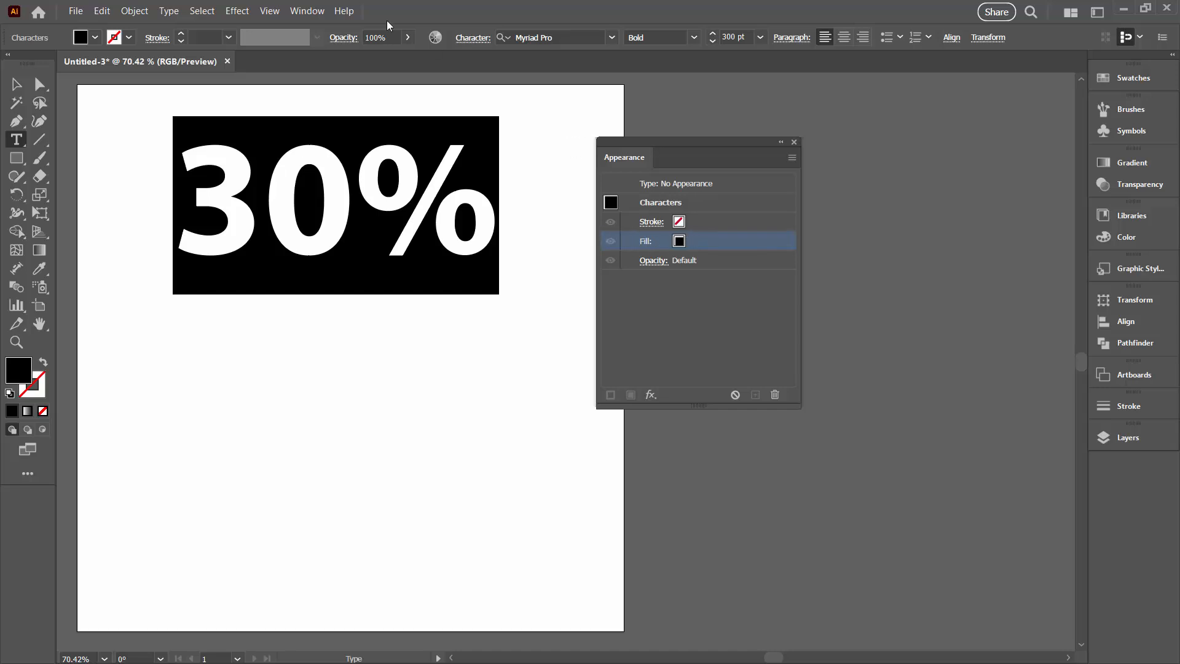
click(239, 12)
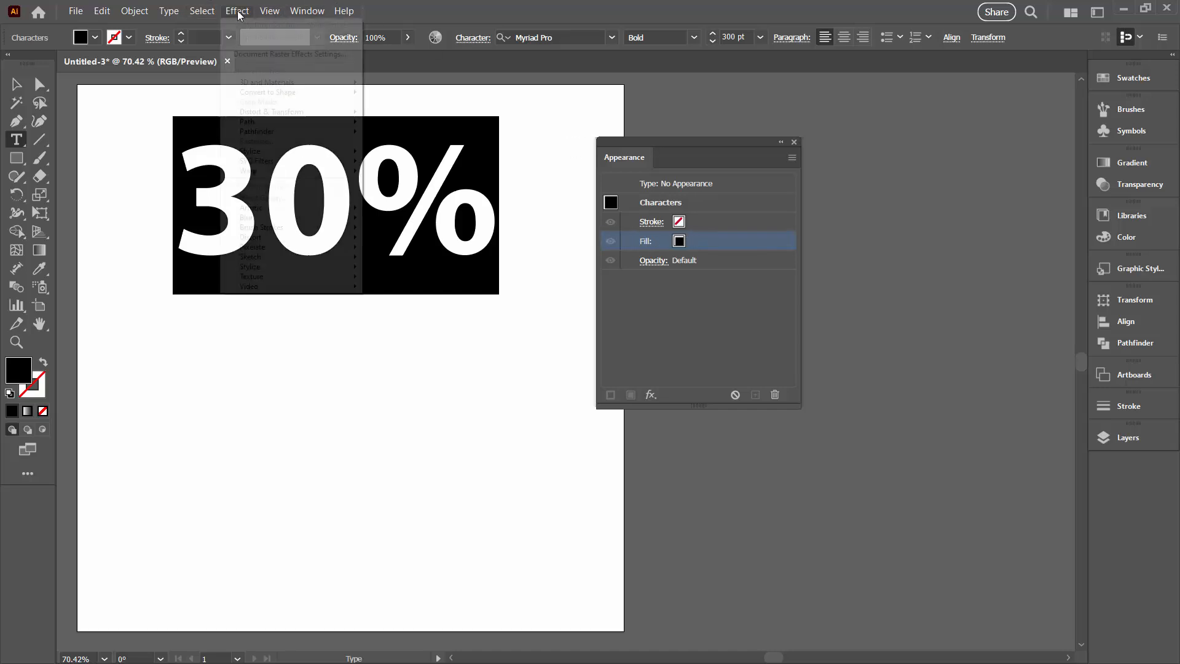
mouse_move(264, 112)
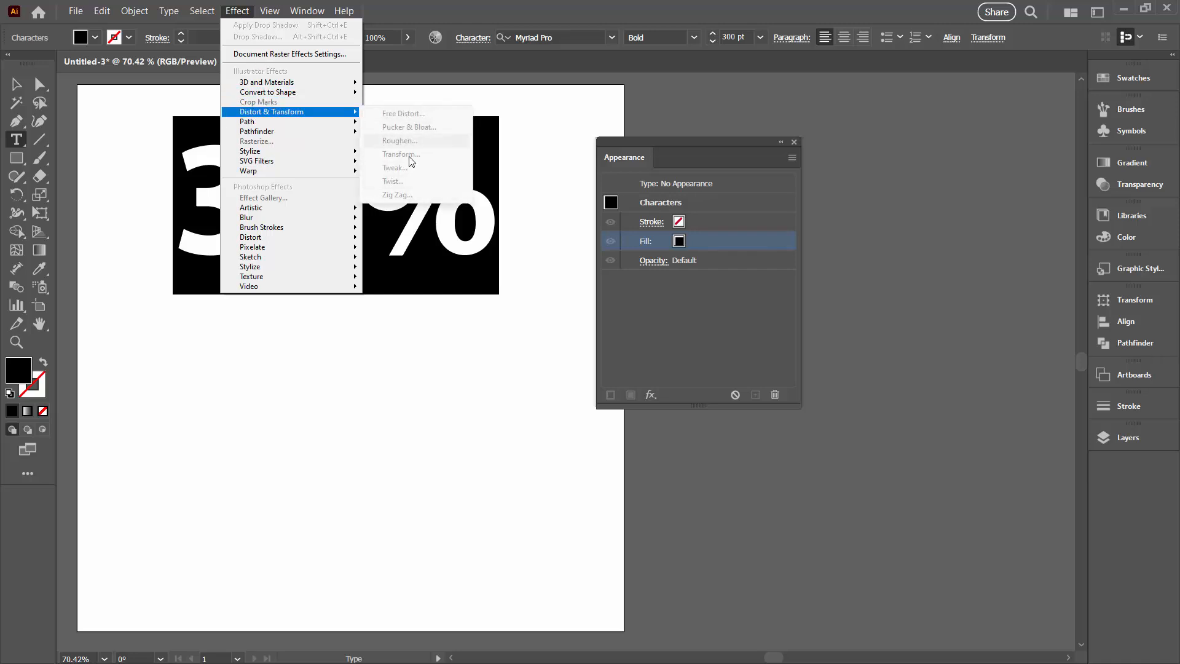
mouse_move(310, 126)
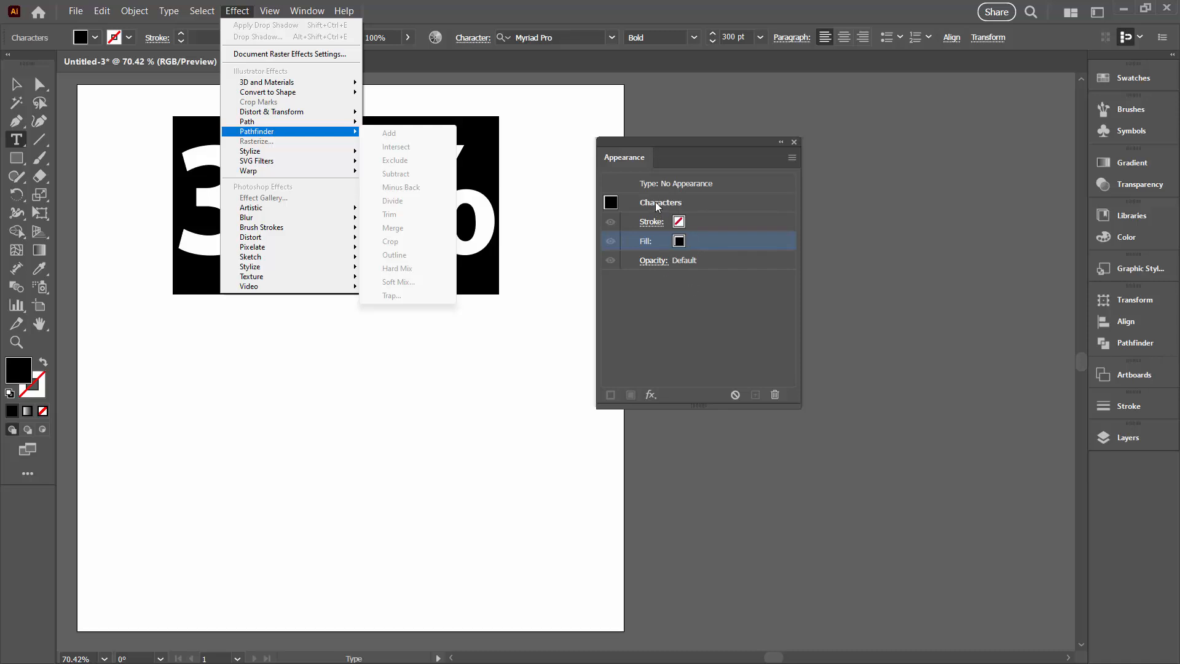
- Set the character-level fill of the "30%" text to None
click(680, 243)
click(692, 241)
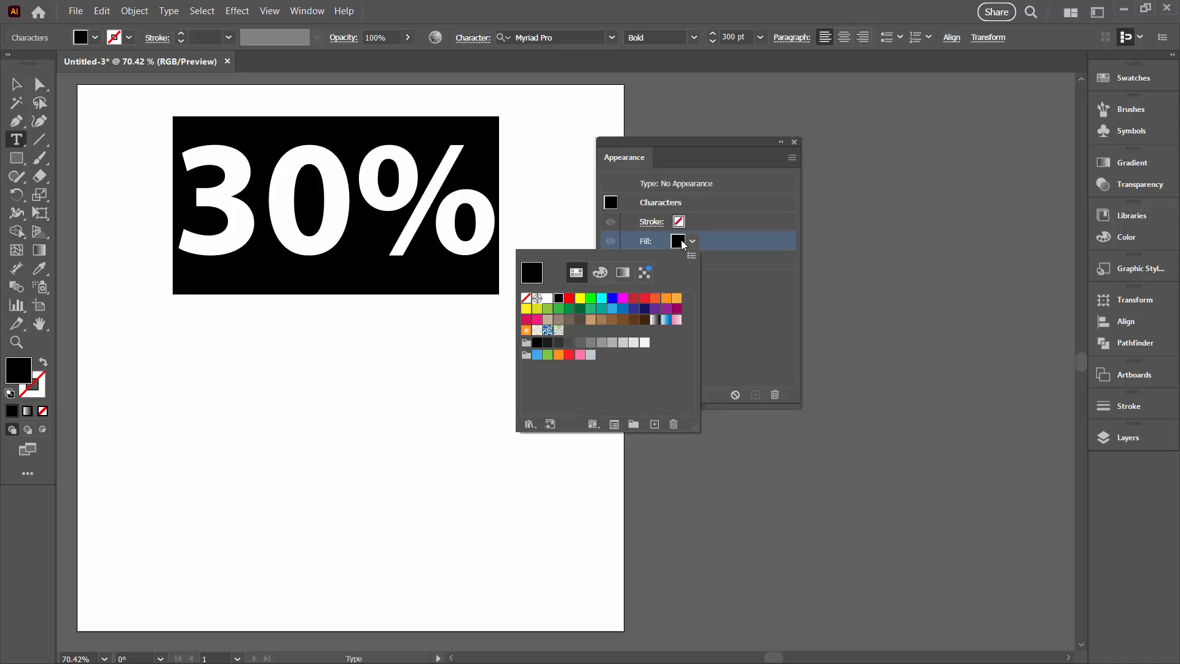
click(526, 298)
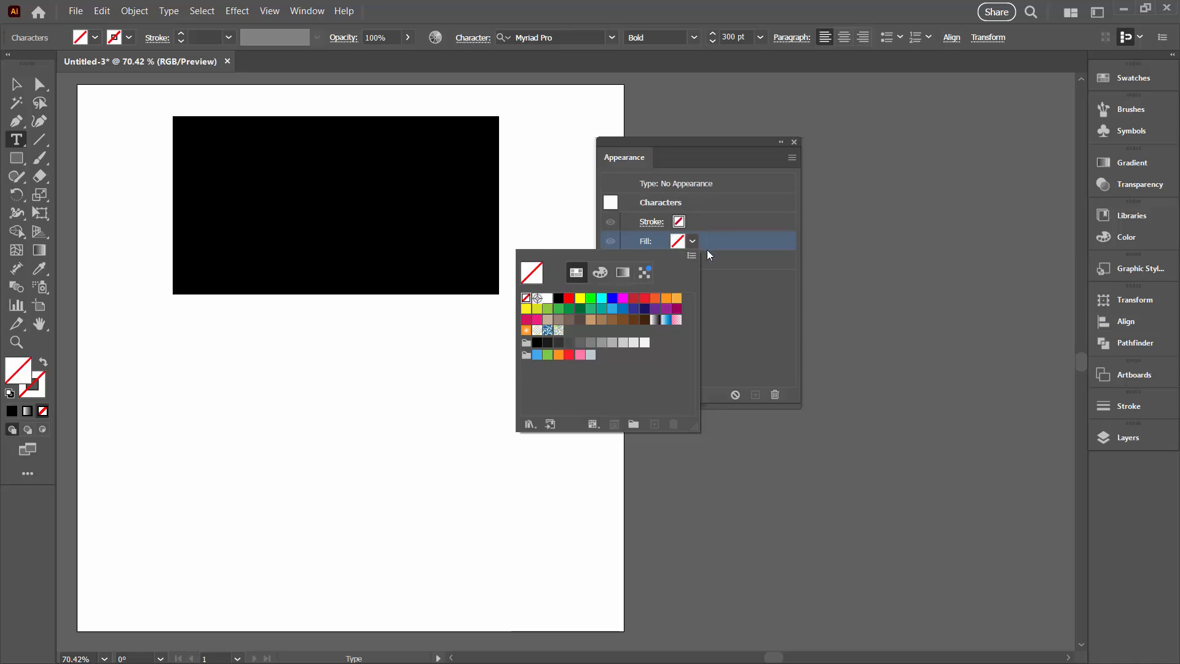
click(673, 204)
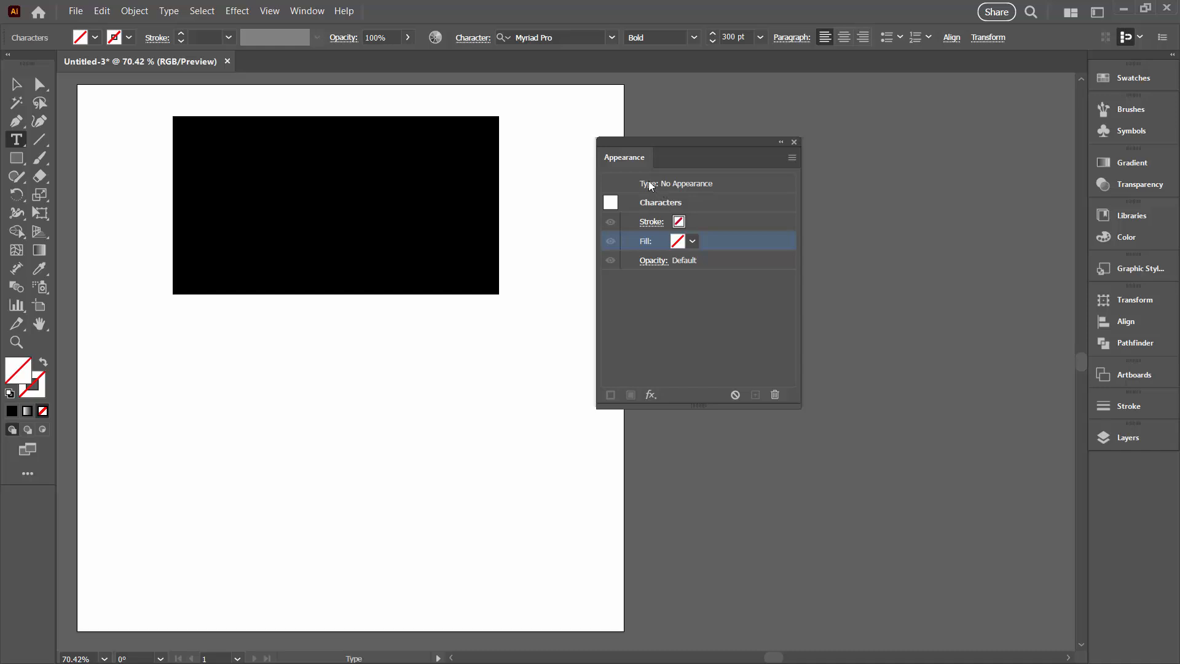
- Add a black 1 pt stroke to the "30%" text at the type object level
click(648, 184)
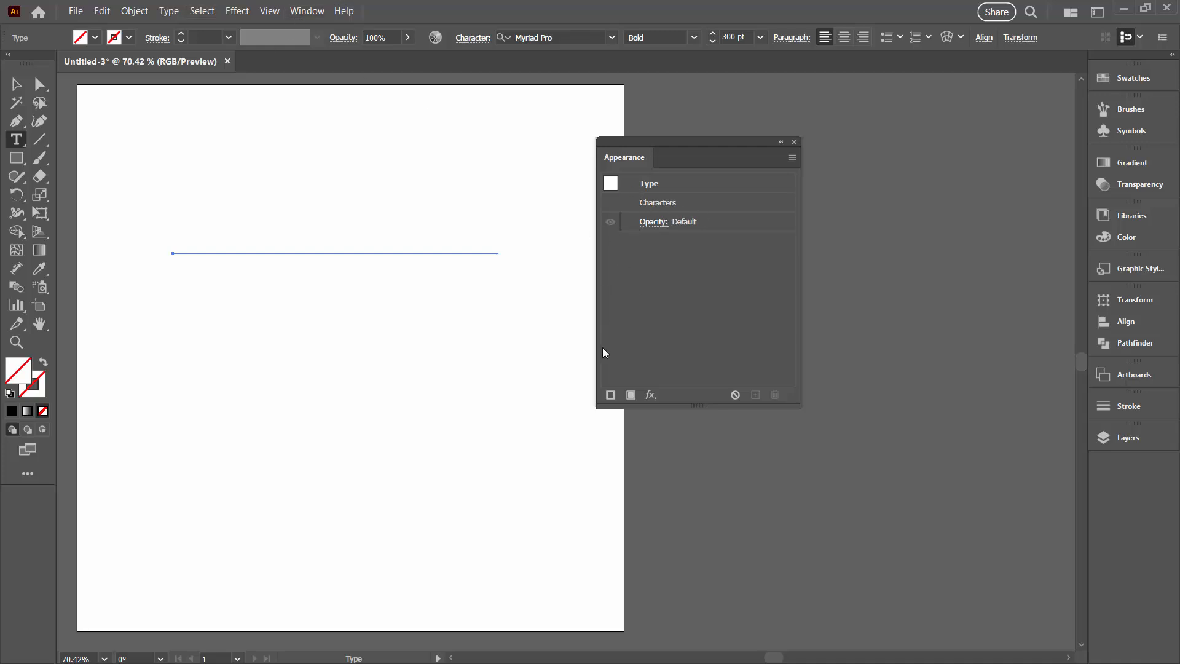
click(610, 397)
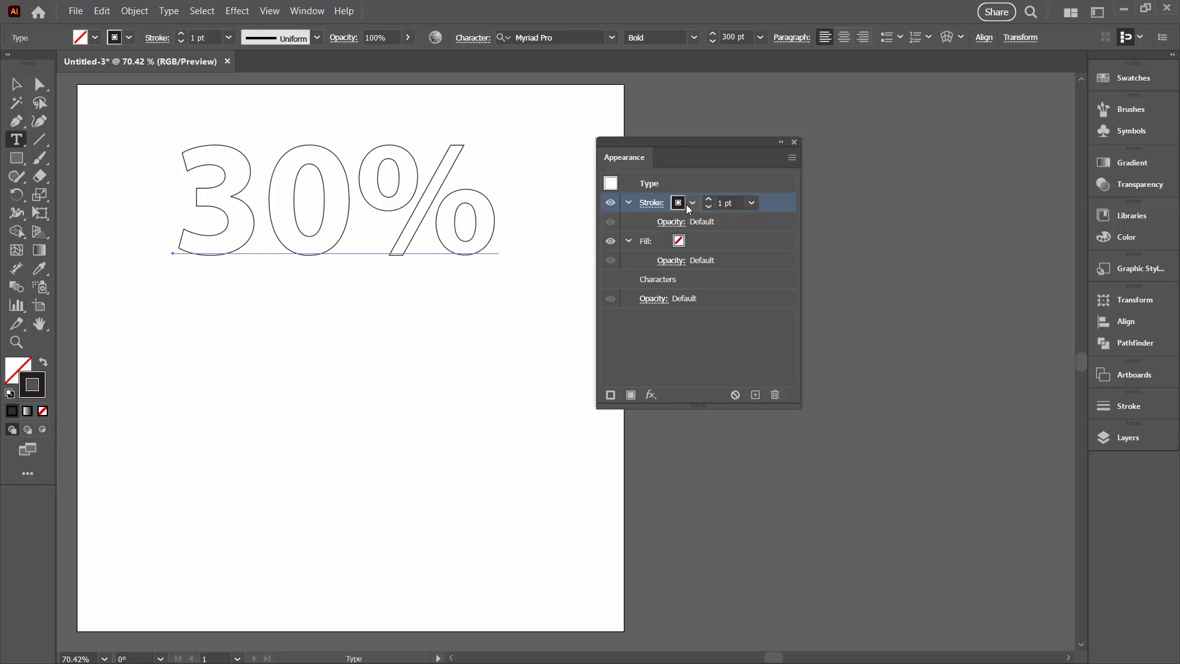
click(707, 200)
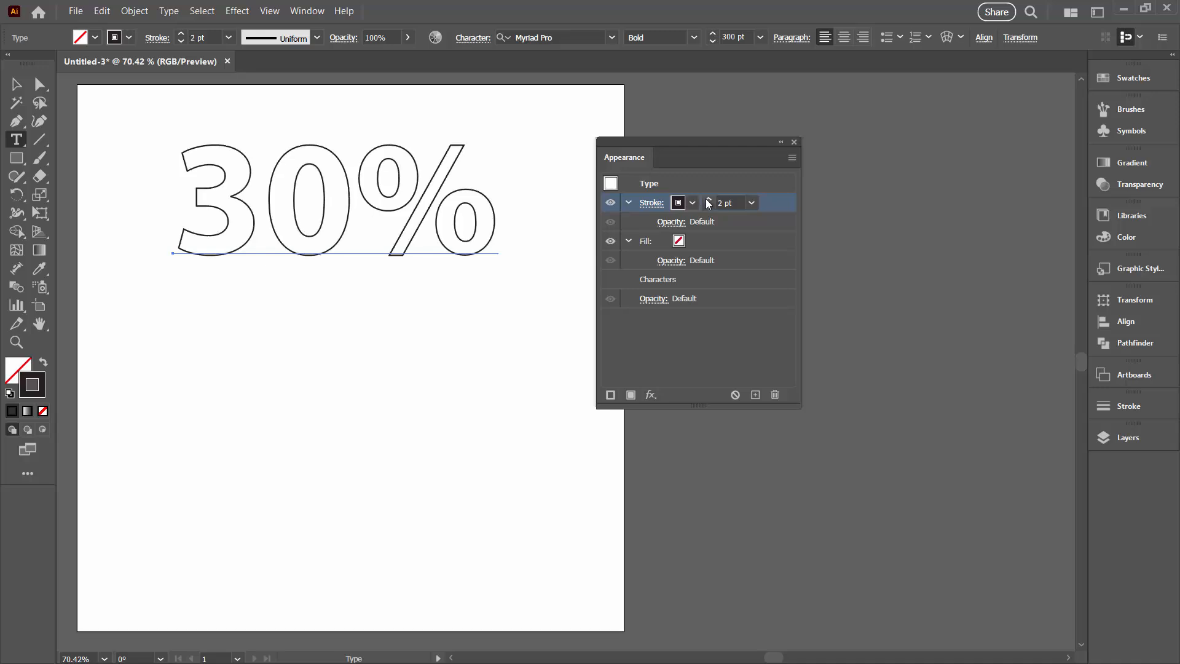
click(707, 207)
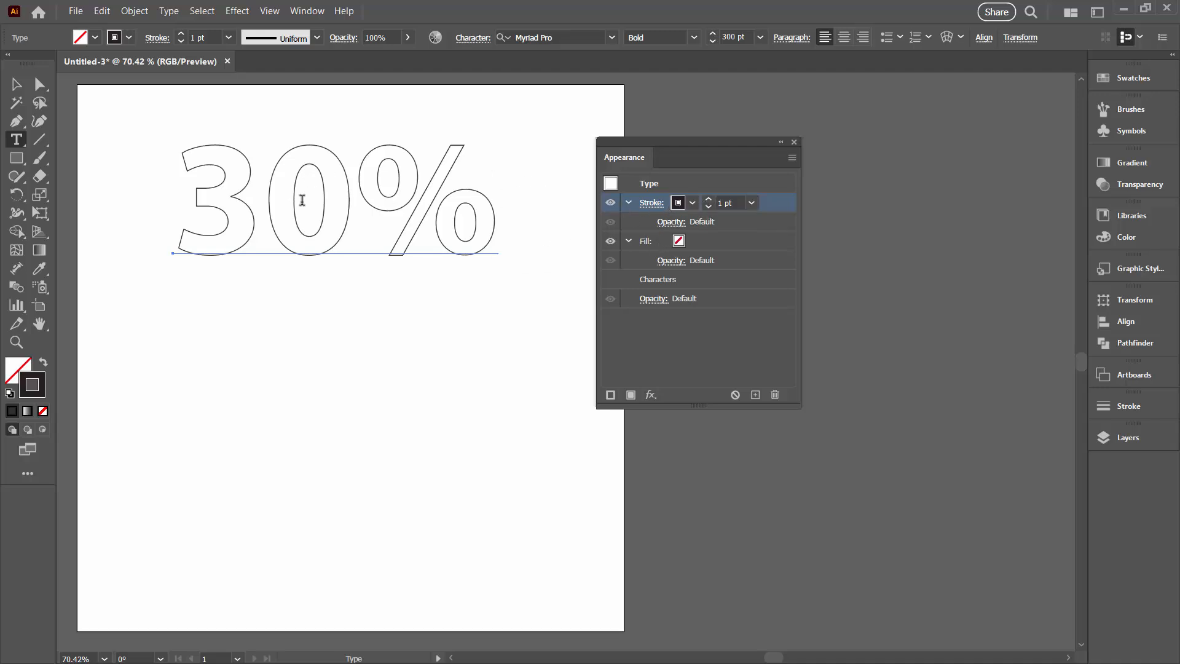
- Set the type-level fill of the "30%" text to the pure red swatch
click(661, 244)
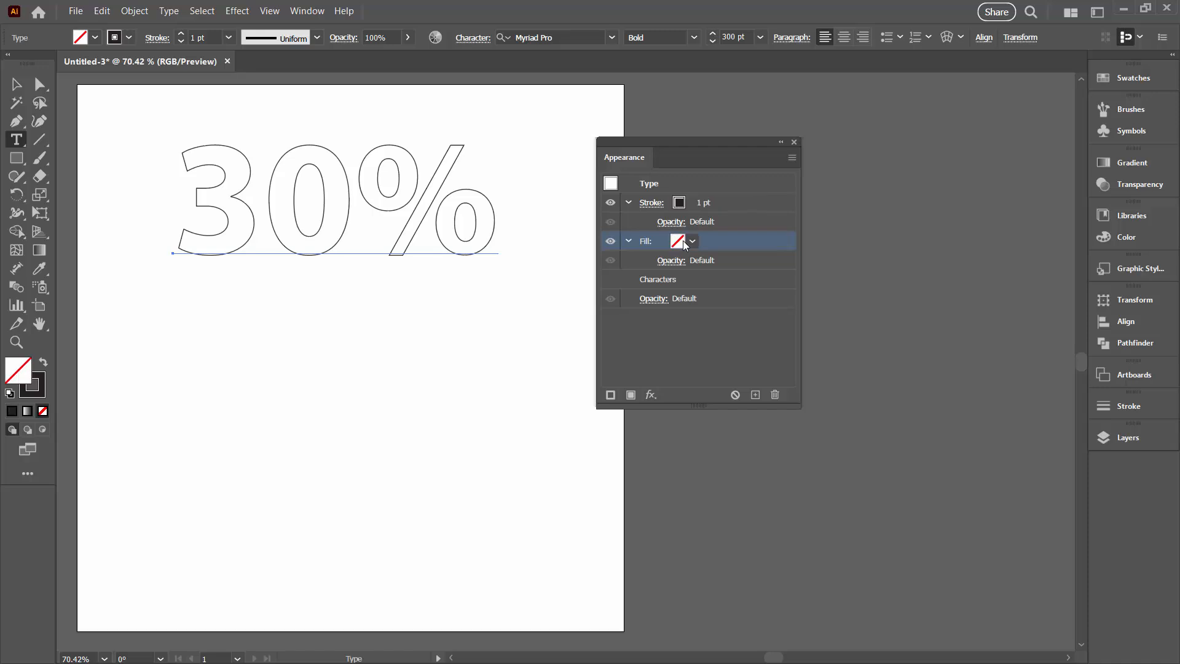
click(692, 241)
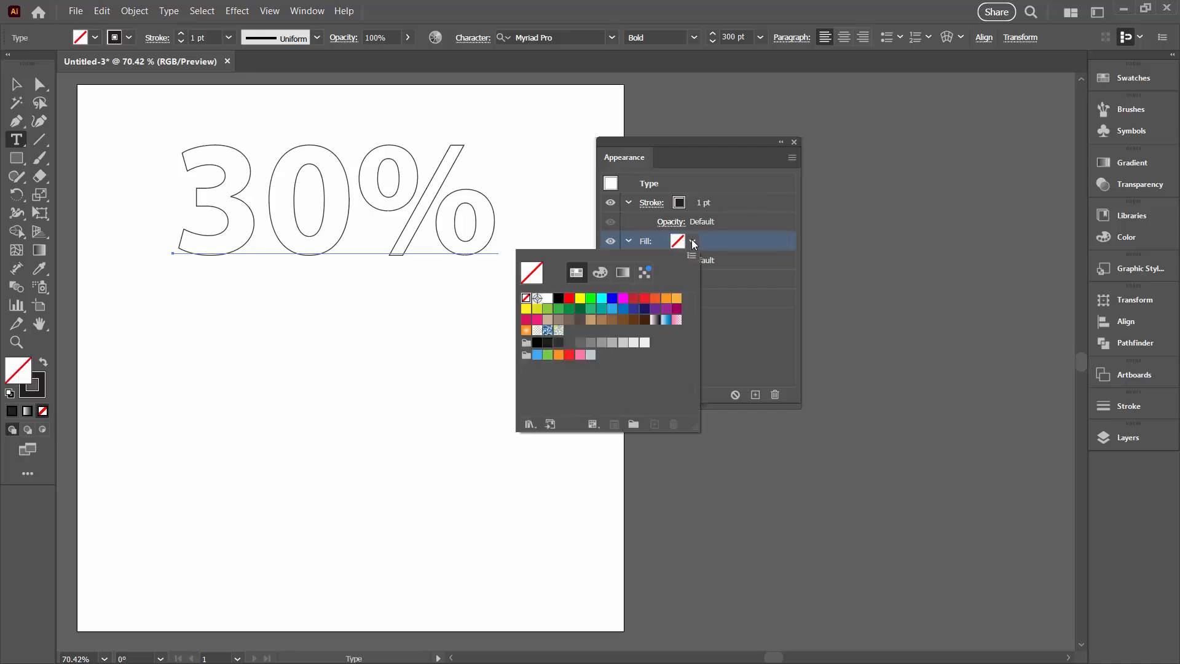
click(569, 301)
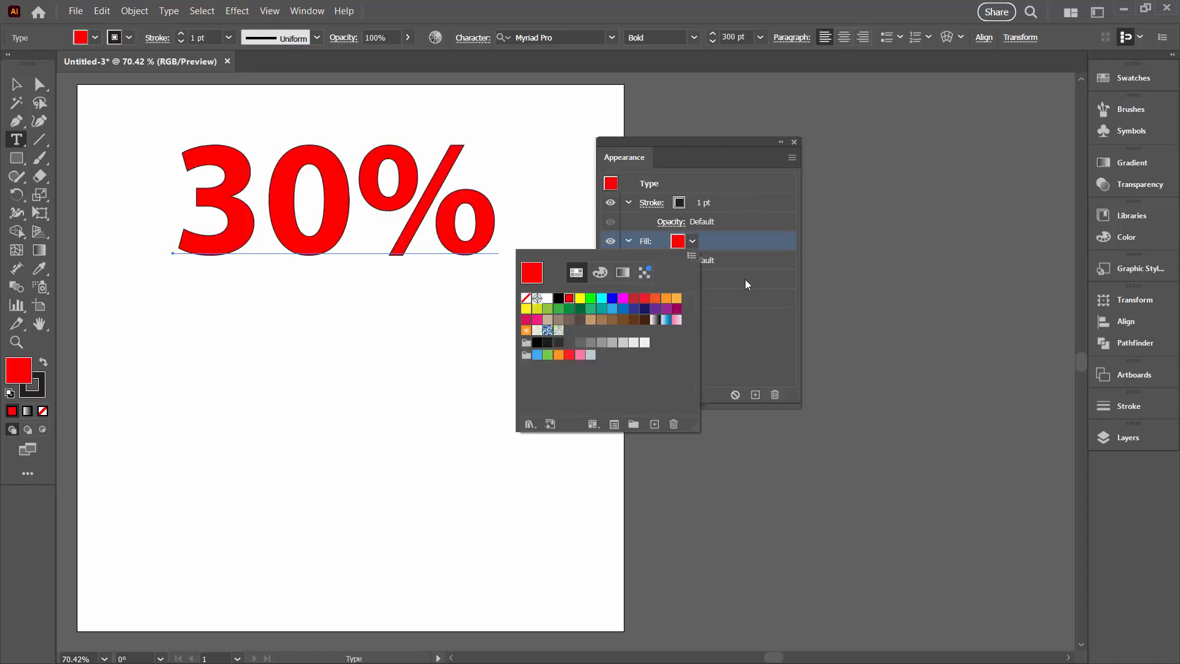
- Start a Transform effect on the red type-level fill with a horizontal move of -10 px
click(738, 305)
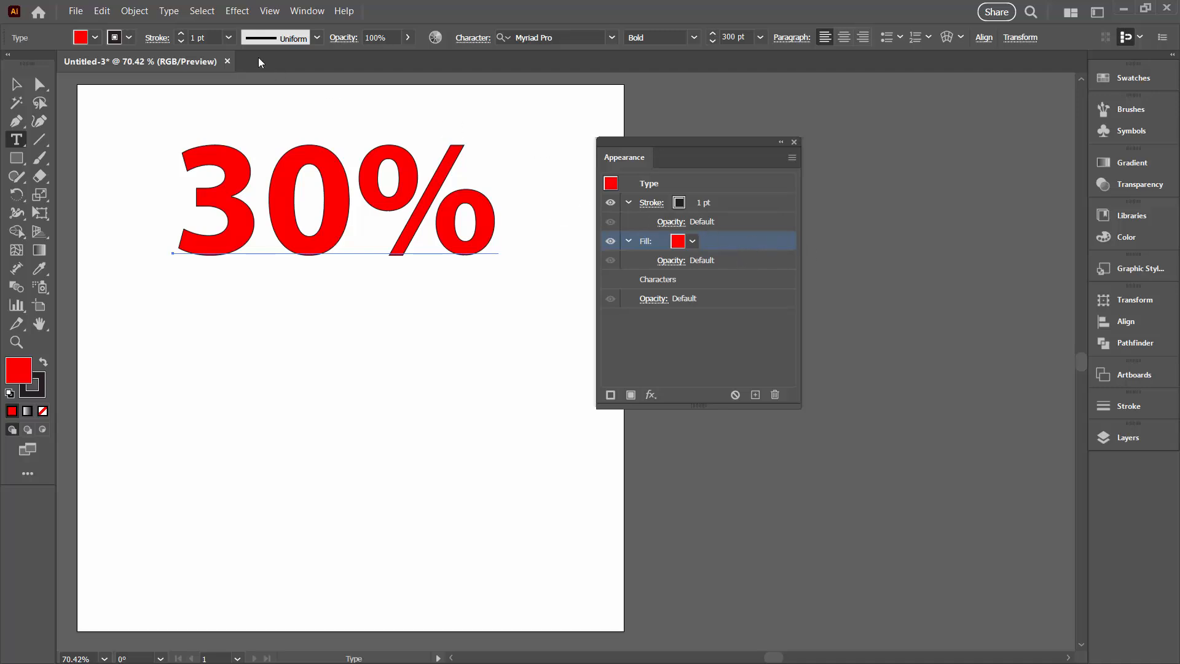
click(237, 10)
mouse_move(269, 115)
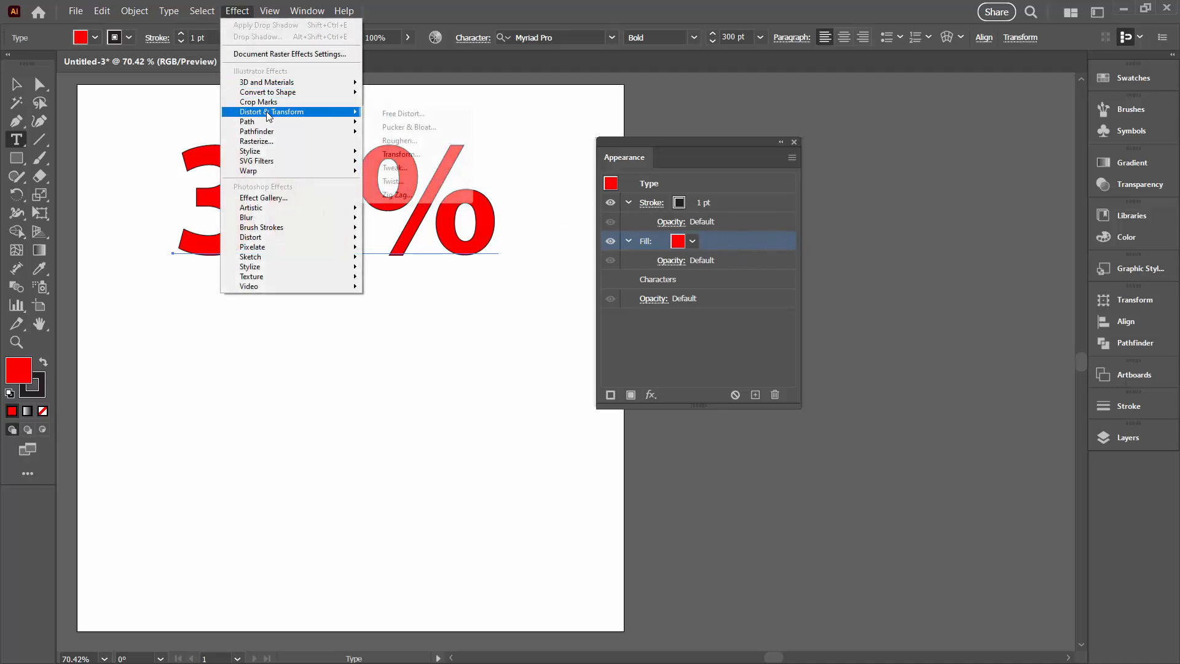
click(400, 153)
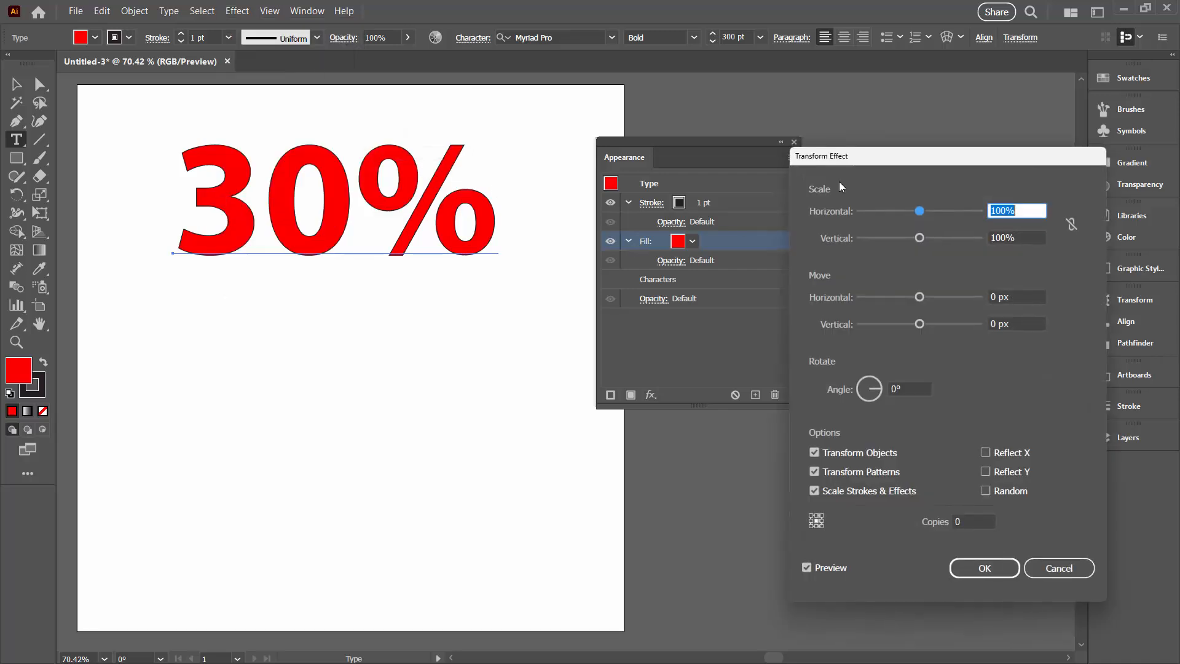
drag(864, 158, 623, 147)
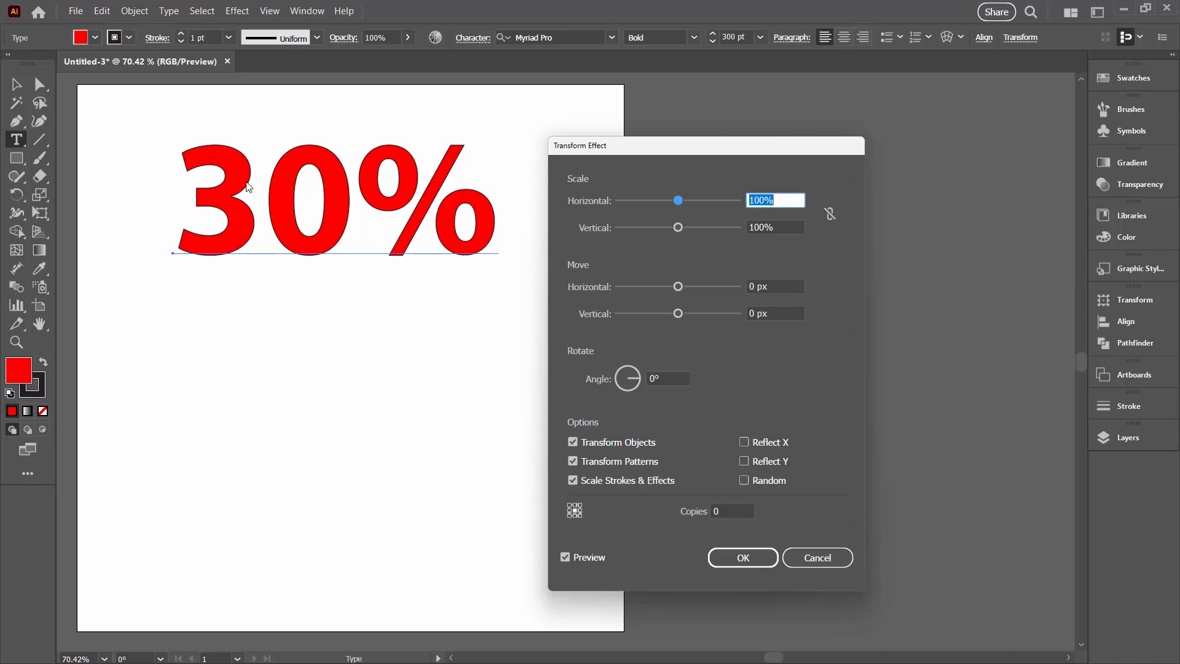
click(773, 283)
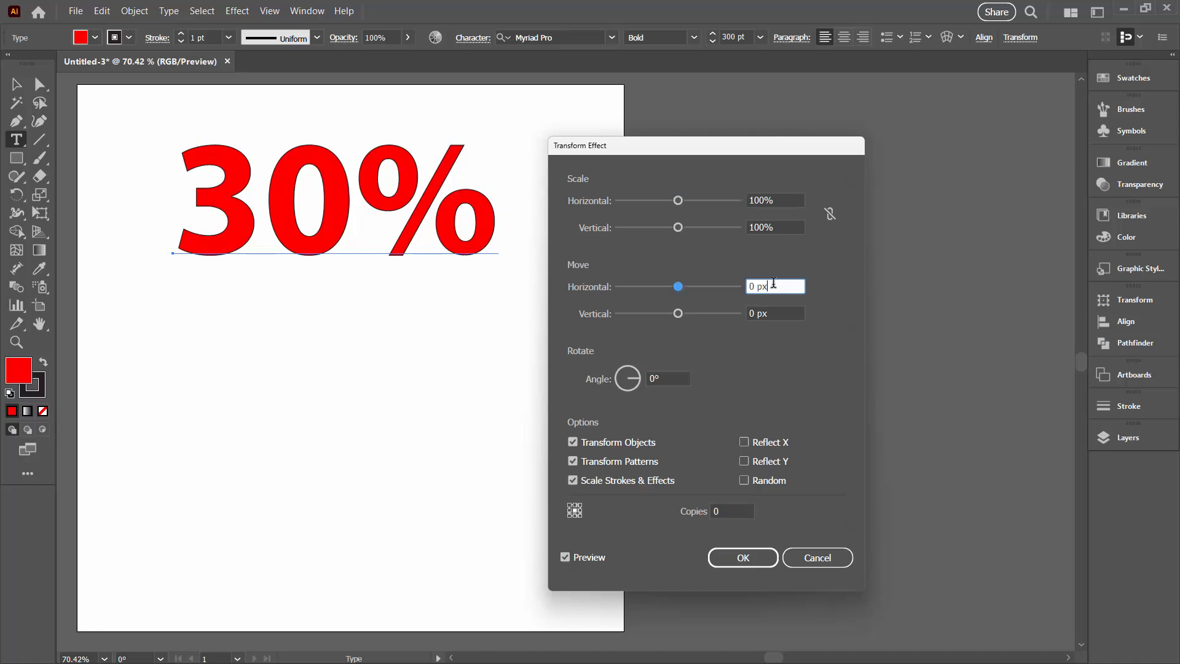
key(shift+Down)
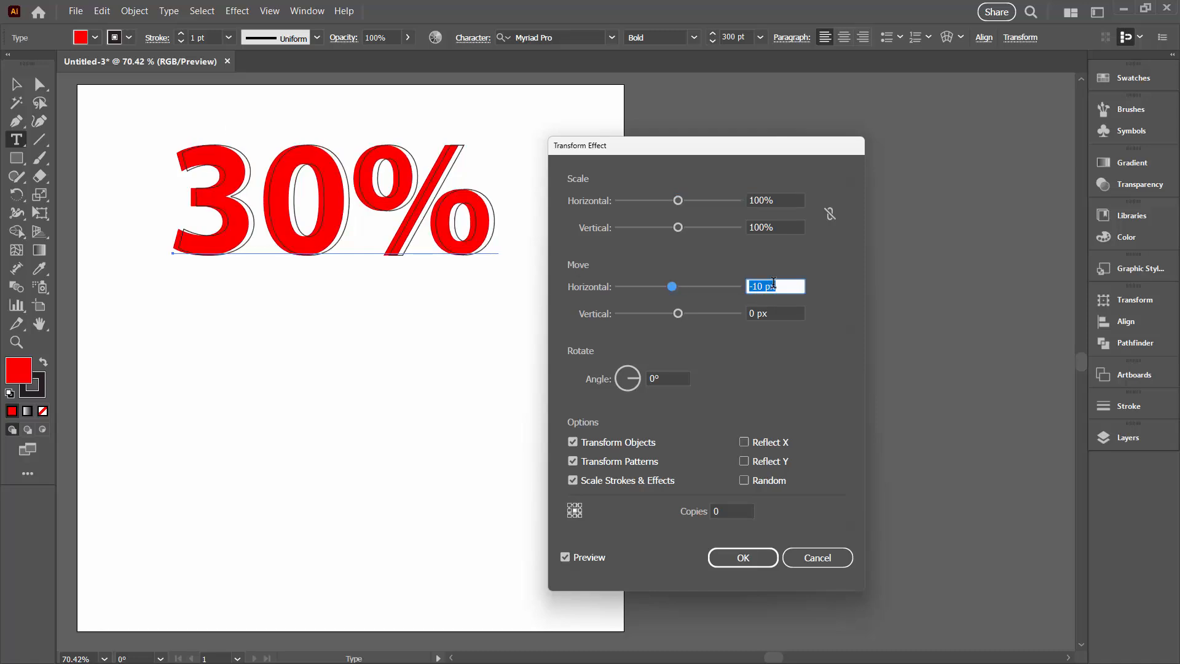
- Set the Transform effect's vertical move to -10 px and apply it to the fill
click(777, 312)
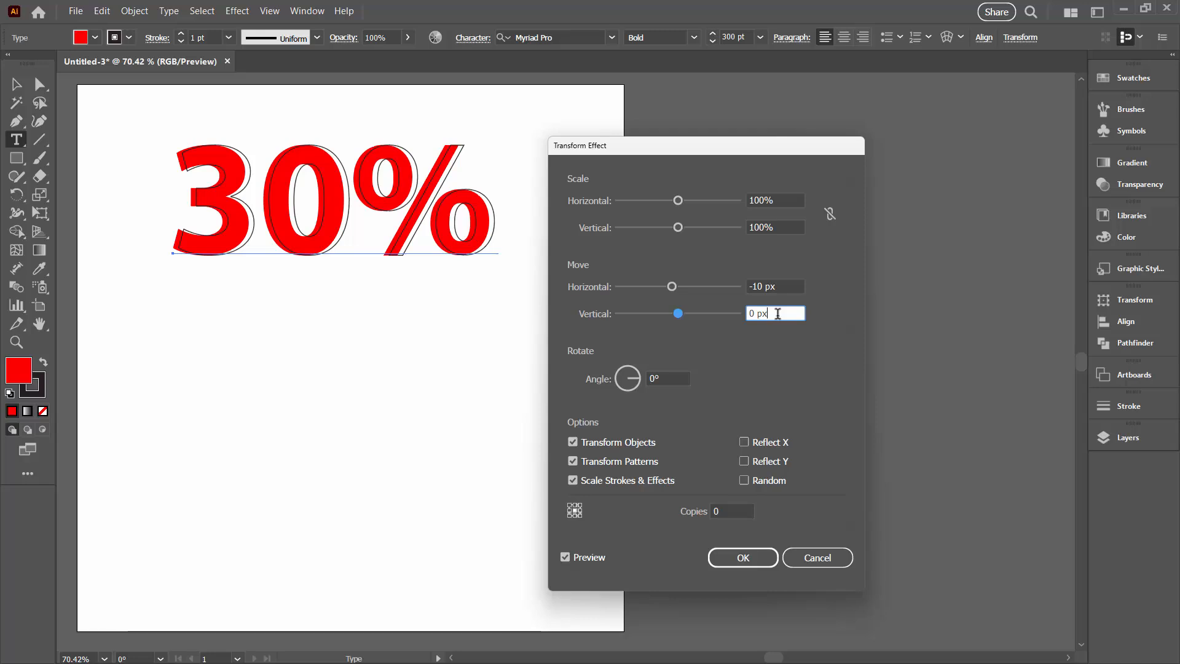
key(shift+Down)
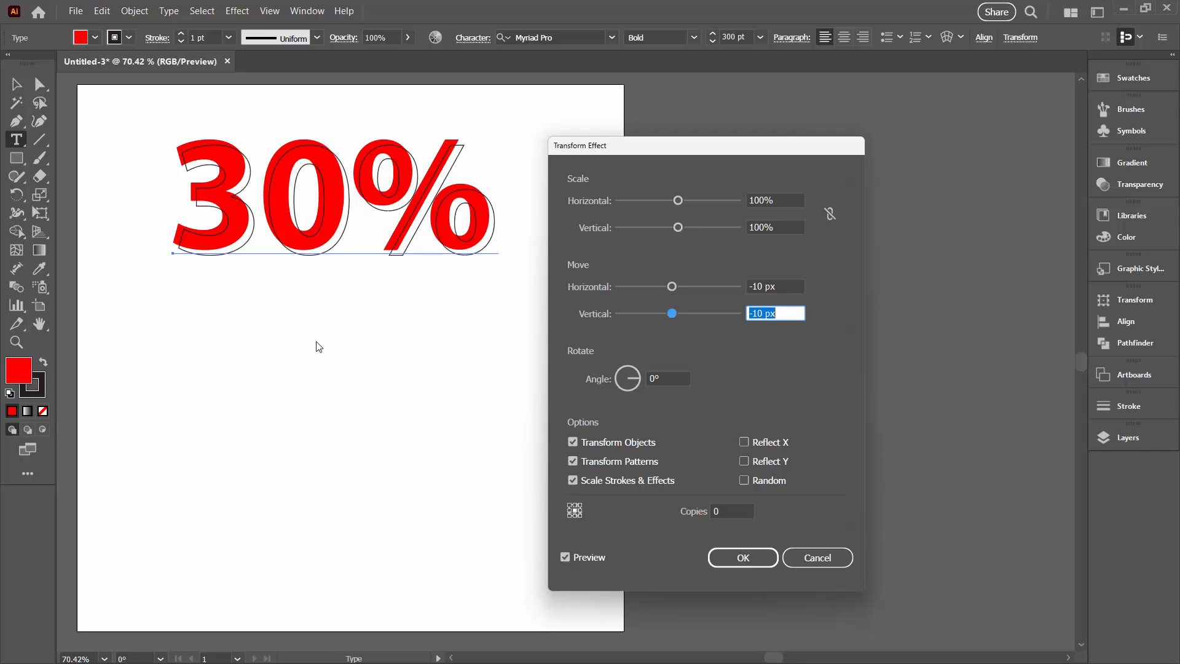
click(787, 314)
key(shift+Down)
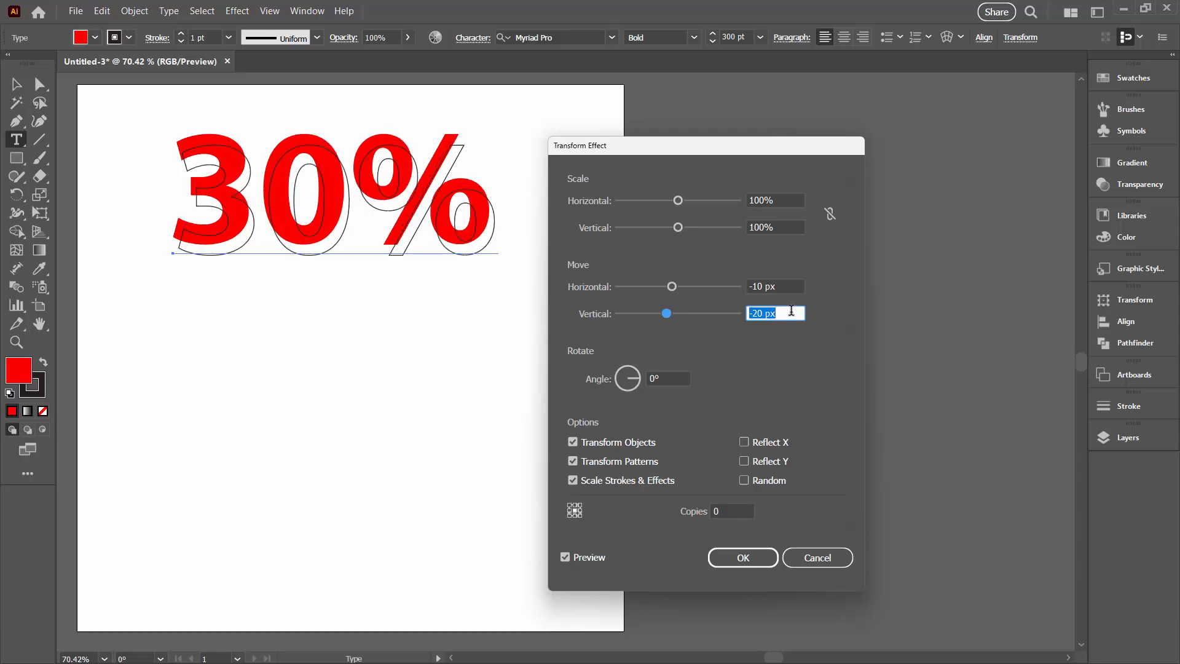
key(shift+Up)
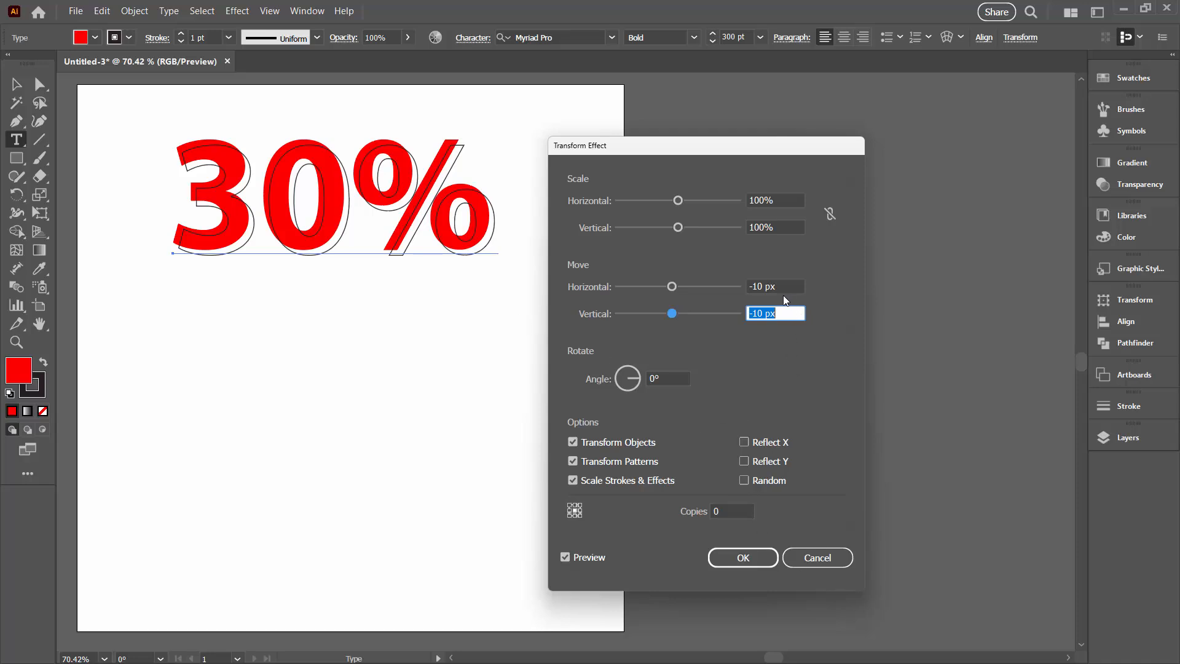
click(724, 555)
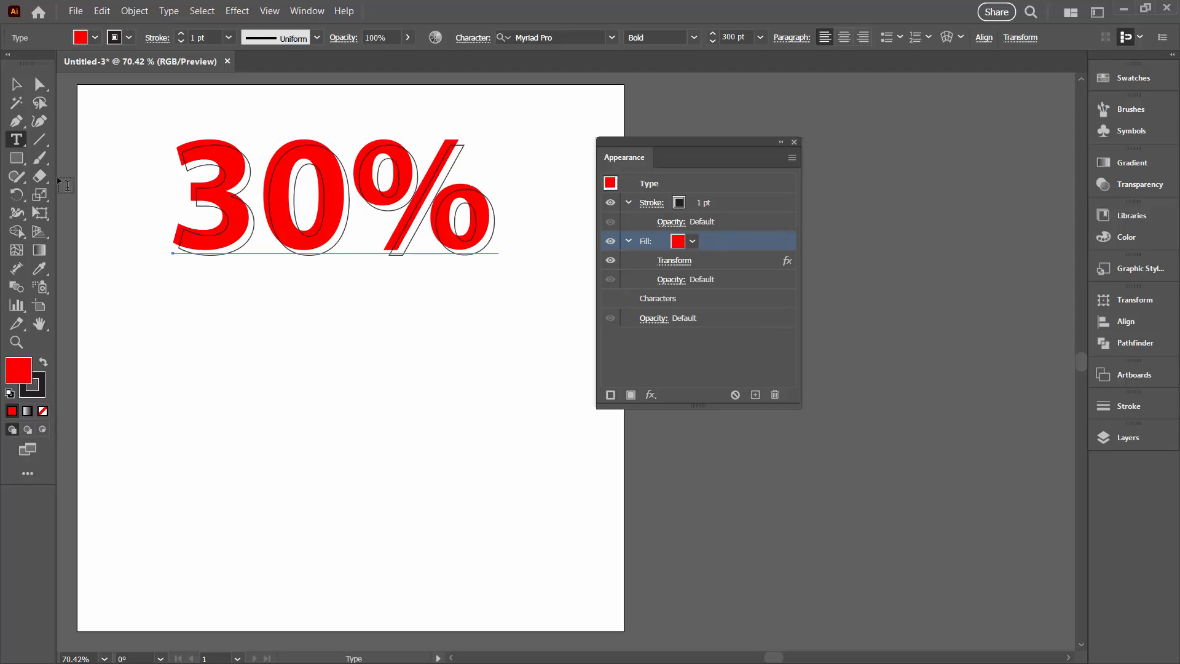
- Replace the "3" with "5" so the text reads "50%", and deselect it
click(258, 197)
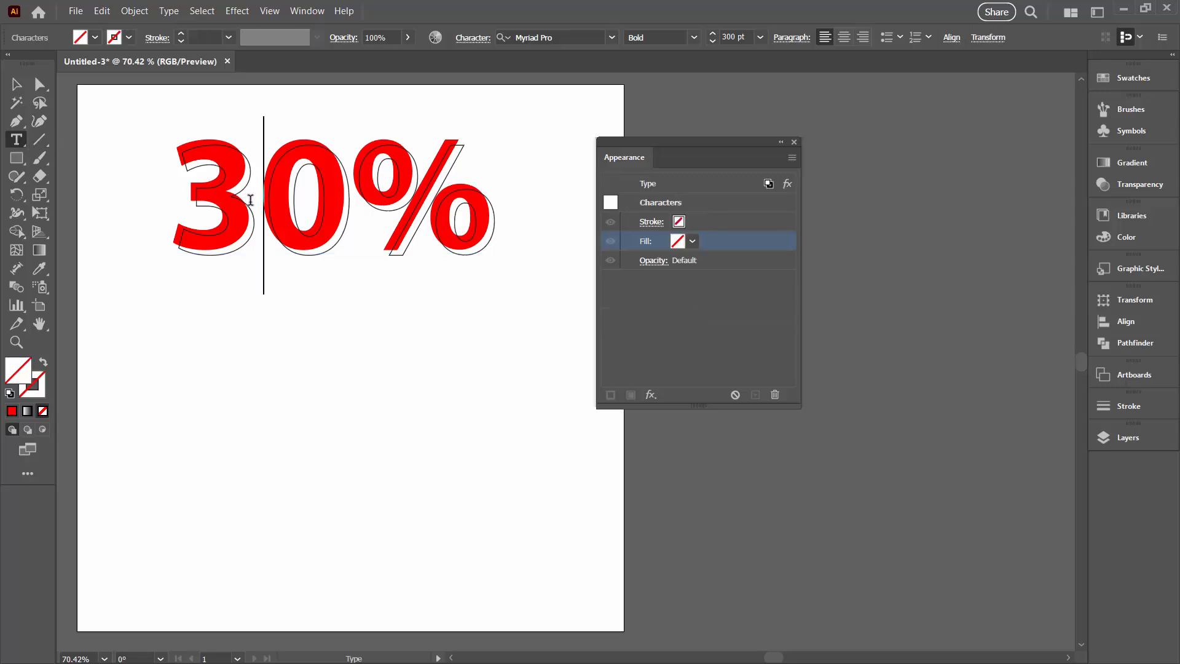
drag(251, 199, 212, 202)
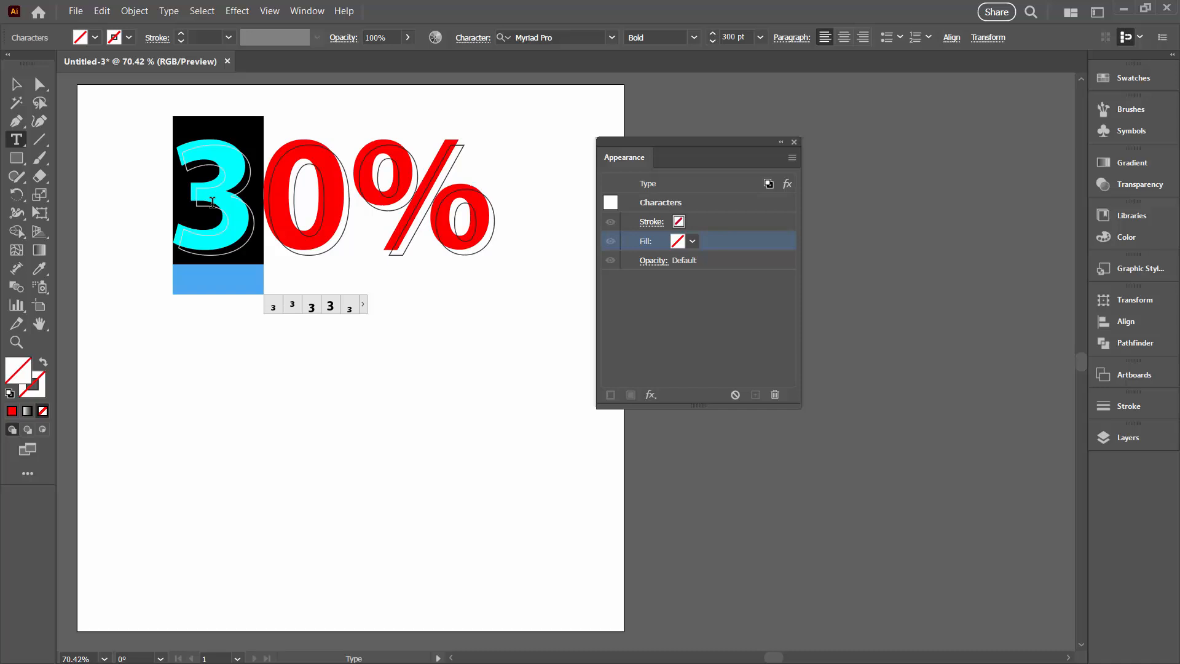
text(5)
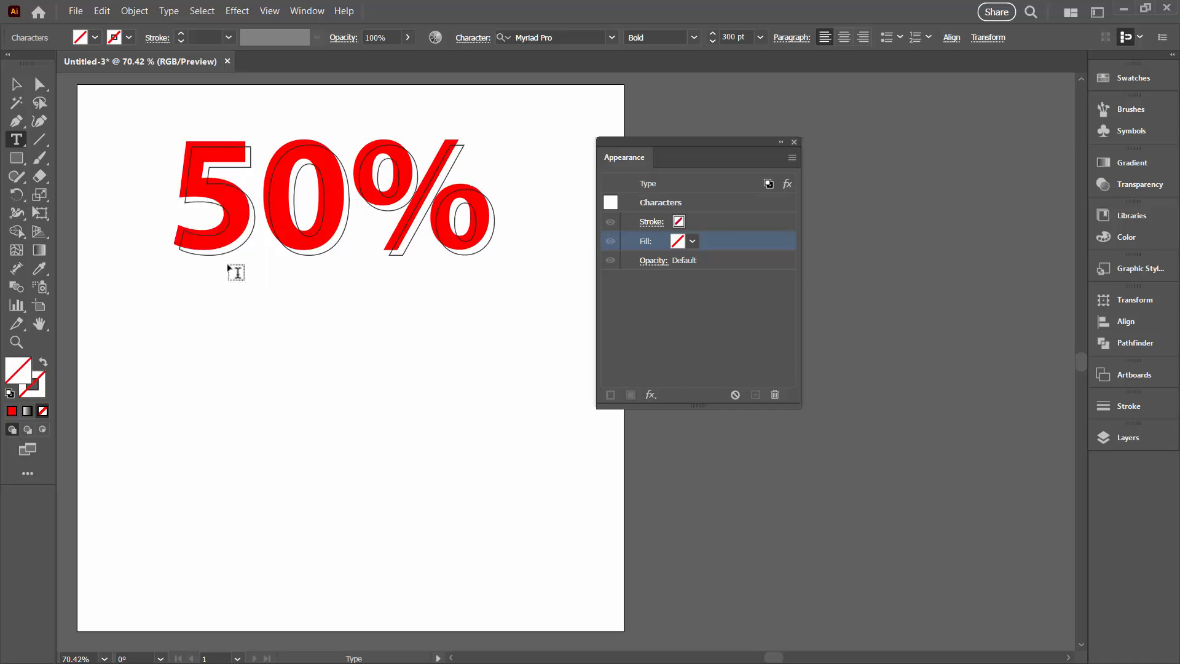
click(16, 84)
click(249, 334)
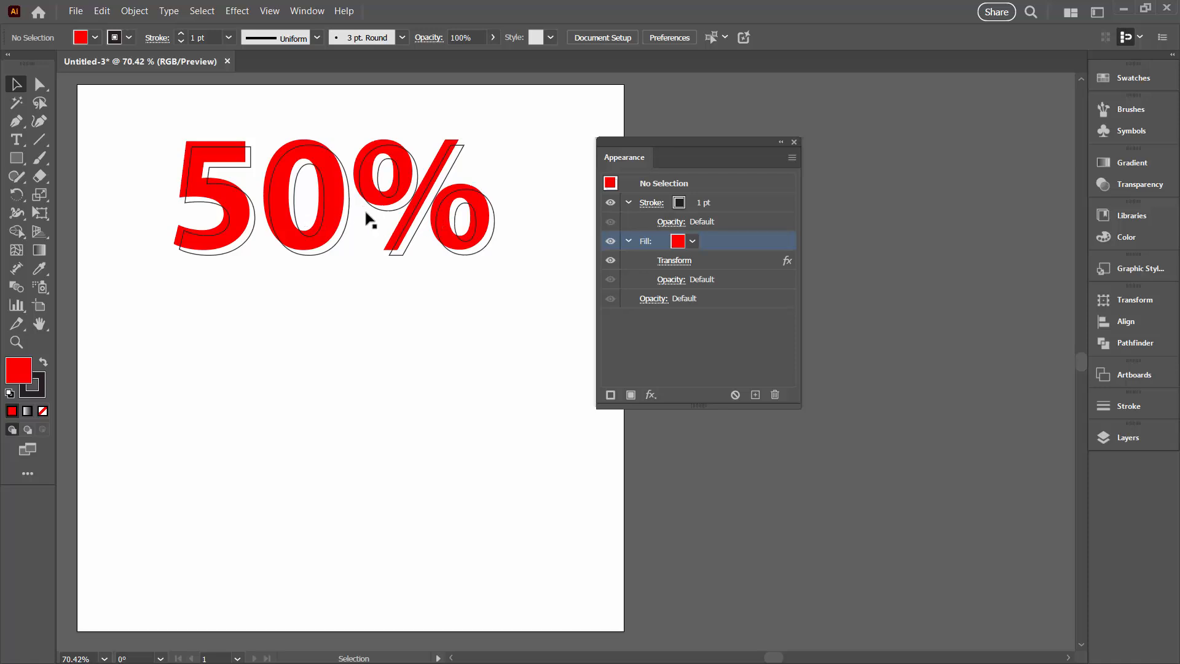
- Change the font of the "50%" text to Bahnschrift
click(252, 207)
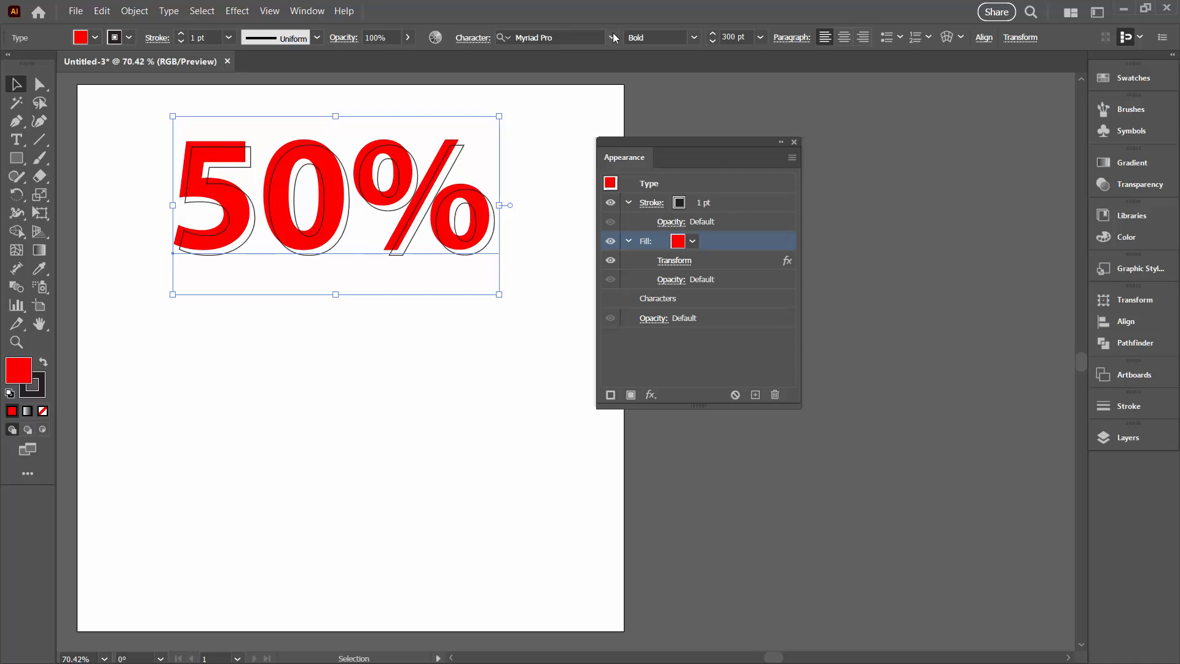
click(612, 37)
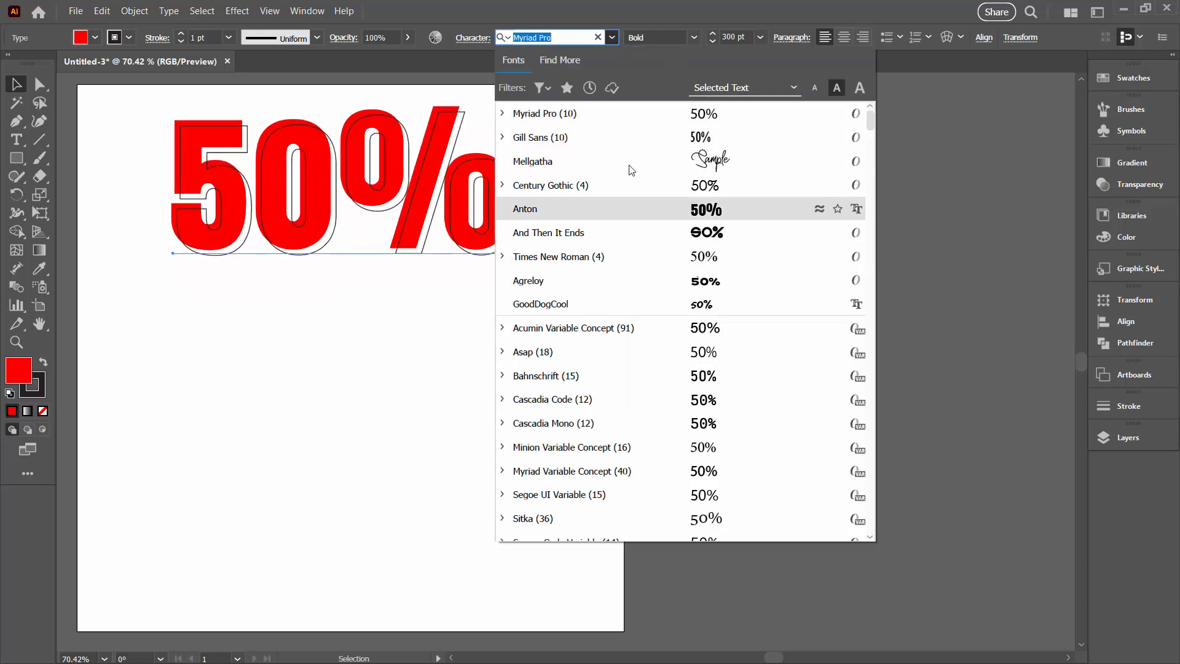
click(617, 375)
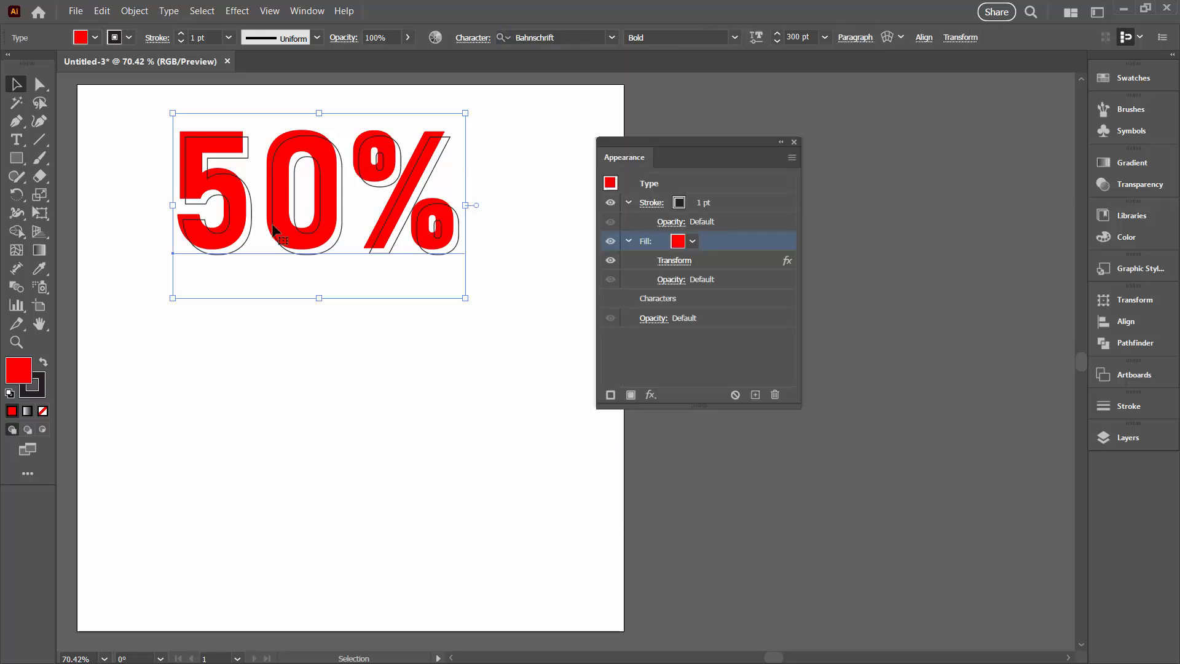
- Set the type-level fill of the "50%" text to the cyan swatch and deselect the text
click(679, 243)
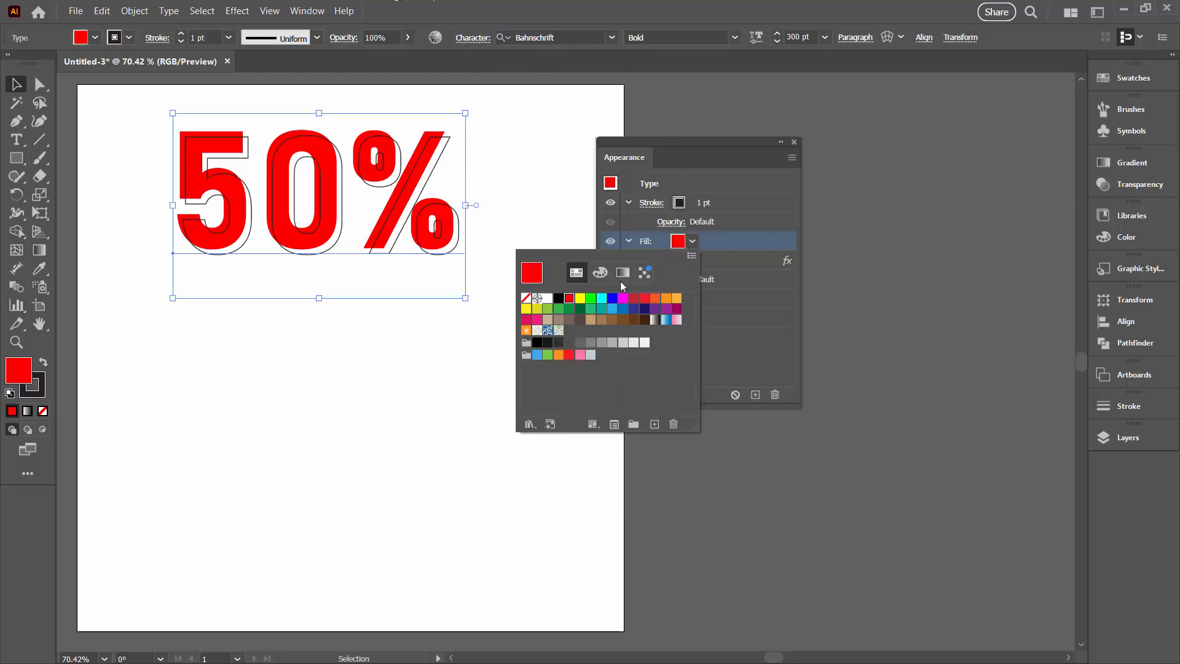
click(601, 298)
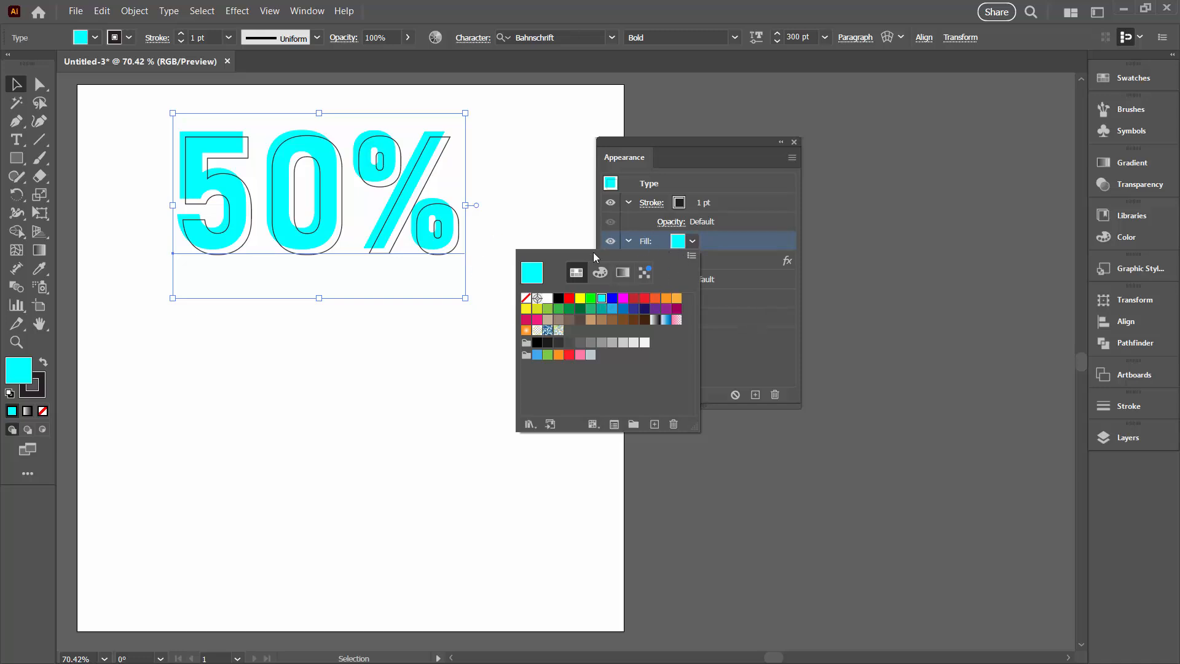
click(695, 142)
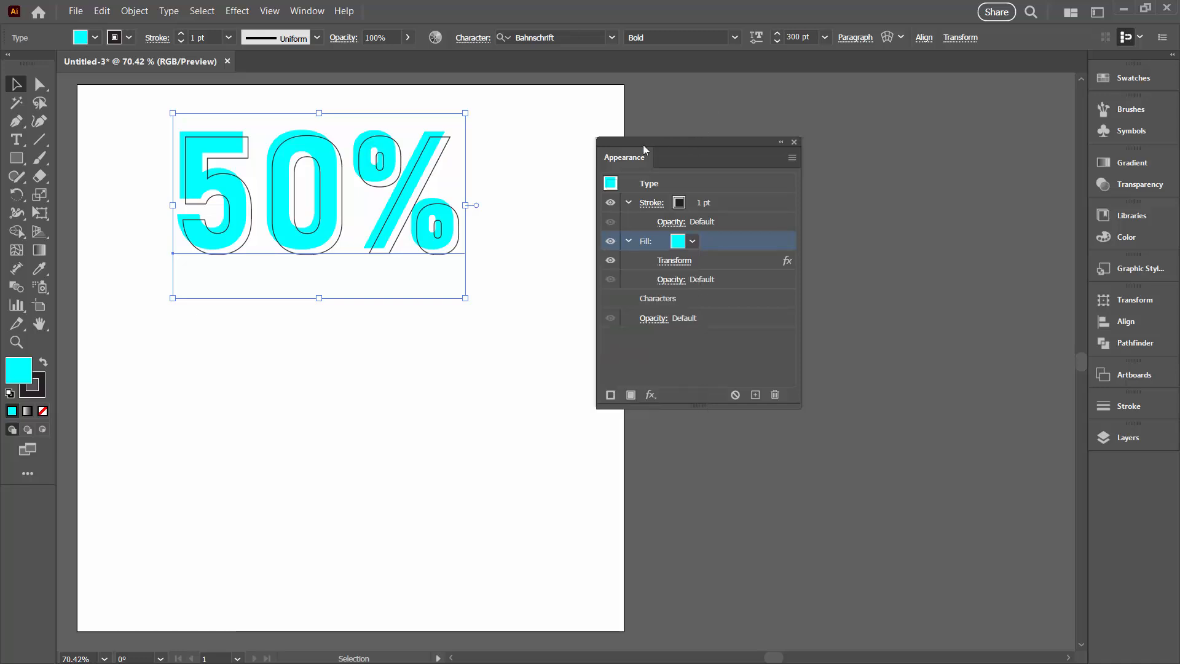
click(550, 164)
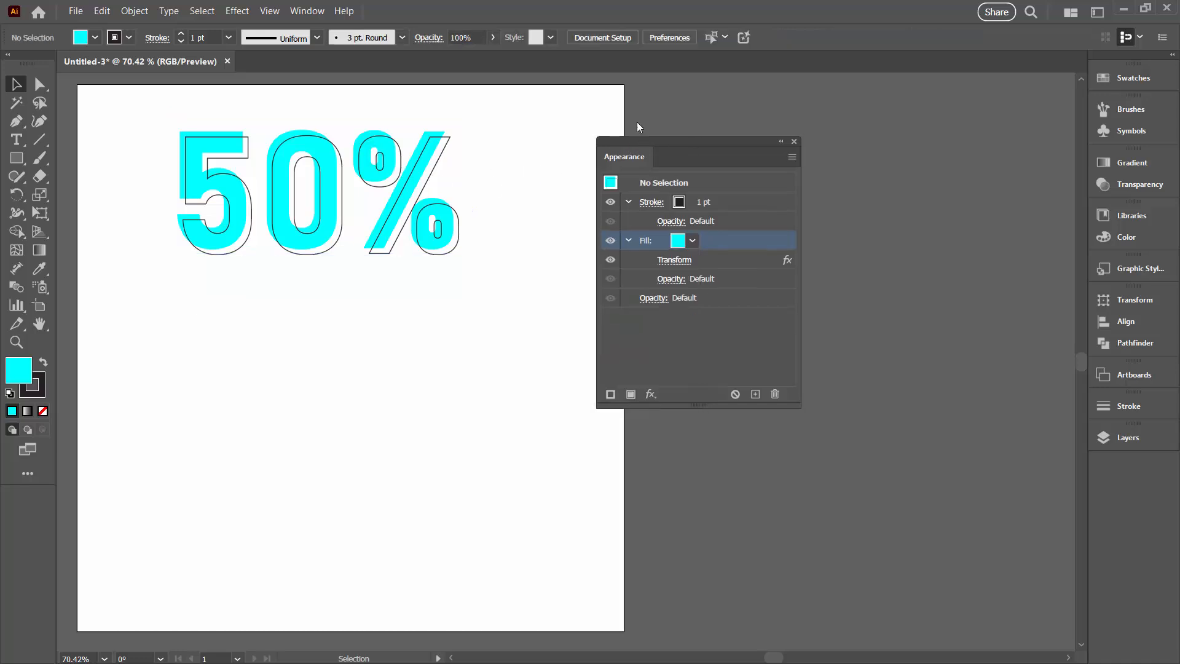
- Draw a large cyan rectangle across the lower half of the artboard, below the "50%" text
drag(637, 121, 640, 115)
click(14, 161)
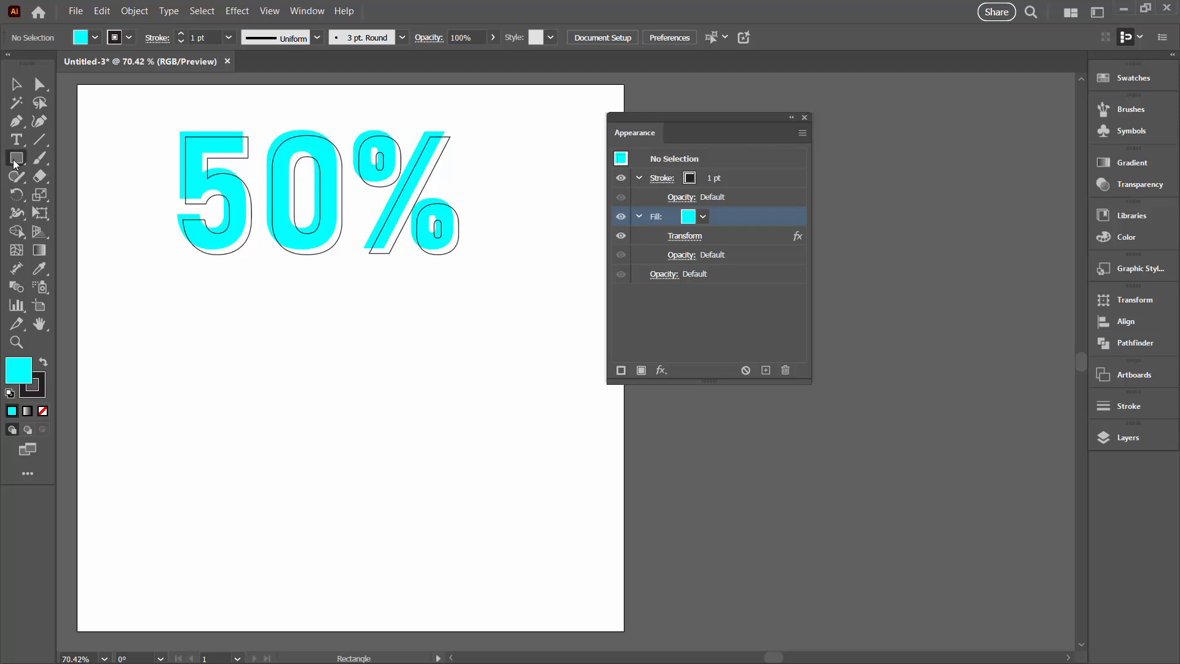
mouse_move(122, 322)
mouse_down()
mouse_move(590, 584)
mouse_move(588, 601)
mouse_up()
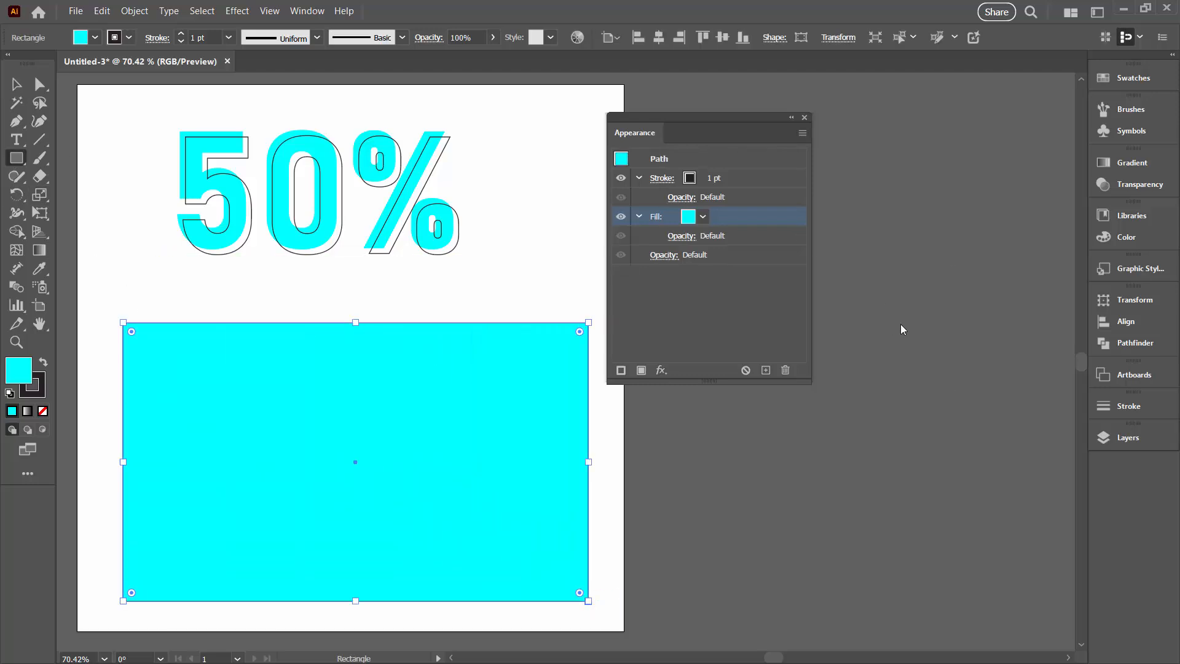
- Expand the layer's contents and duplicate the "50%" text object
drag(1117, 442, 1121, 448)
click(1127, 442)
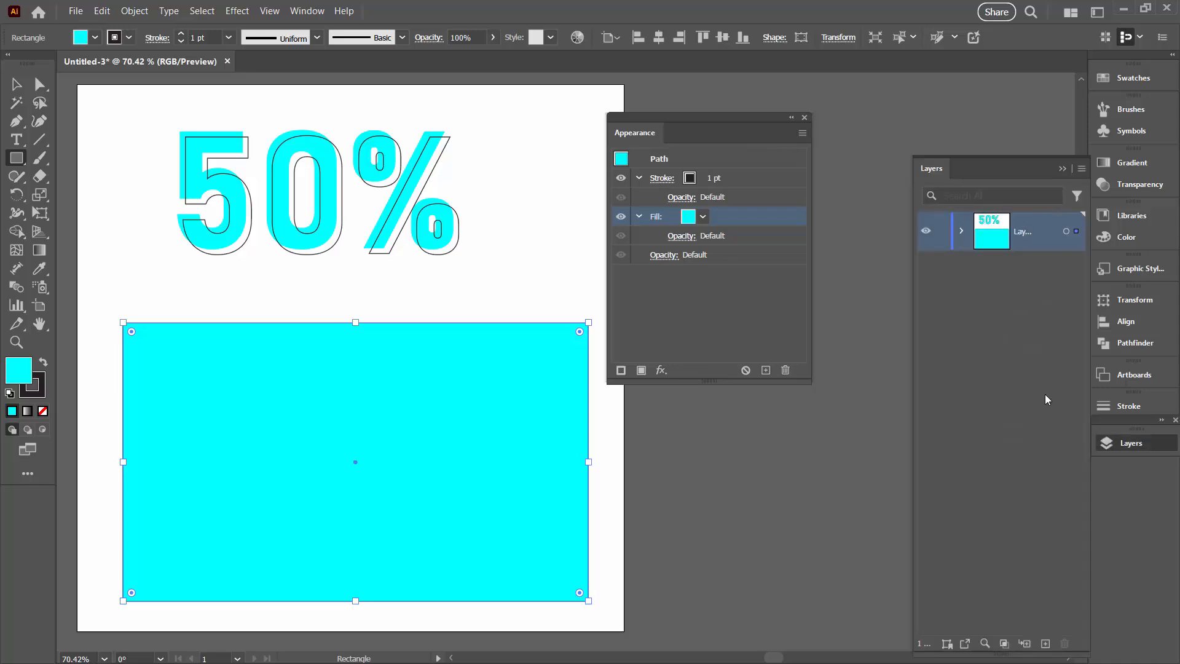
click(961, 231)
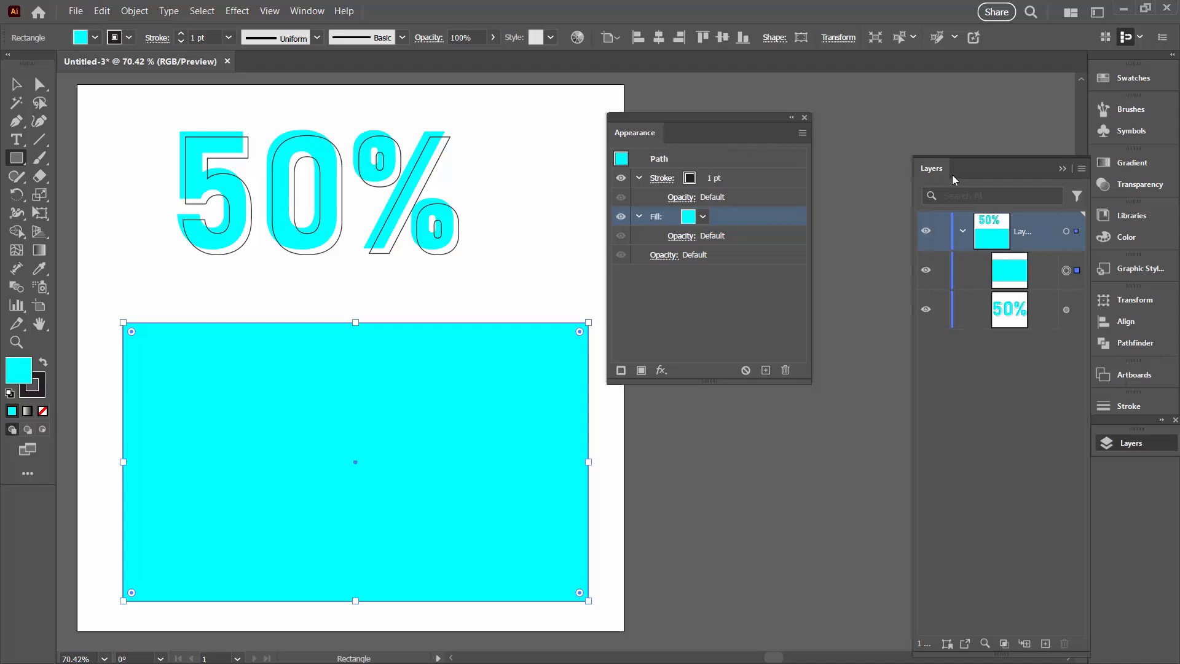
drag(934, 167, 875, 130)
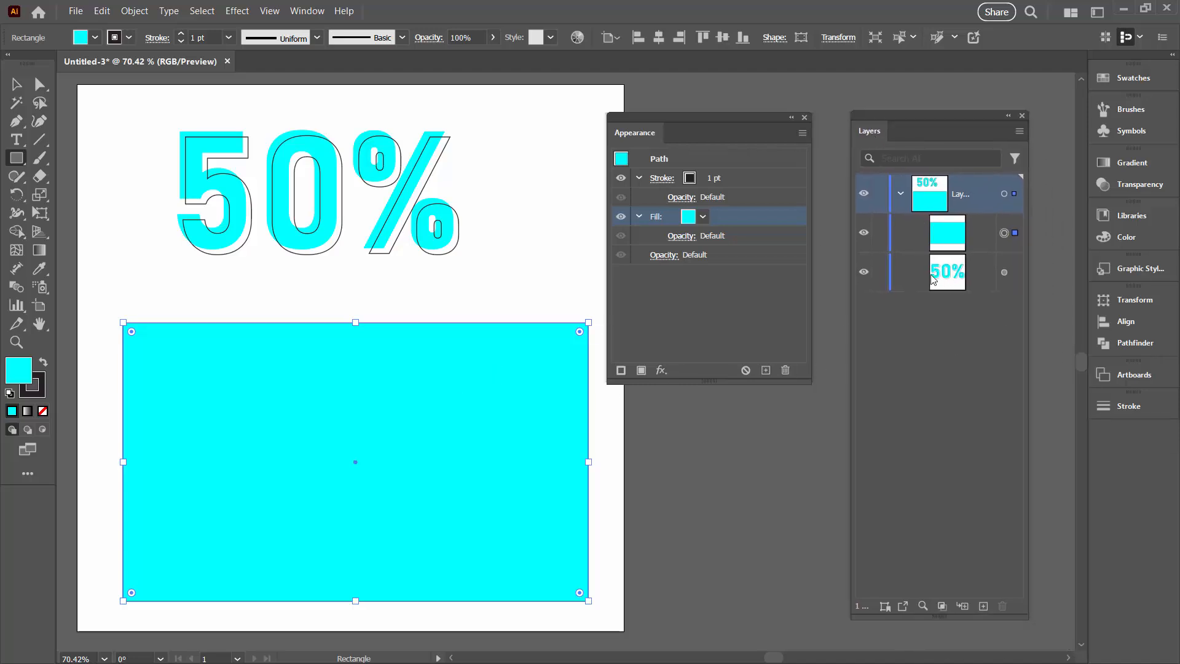
click(982, 275)
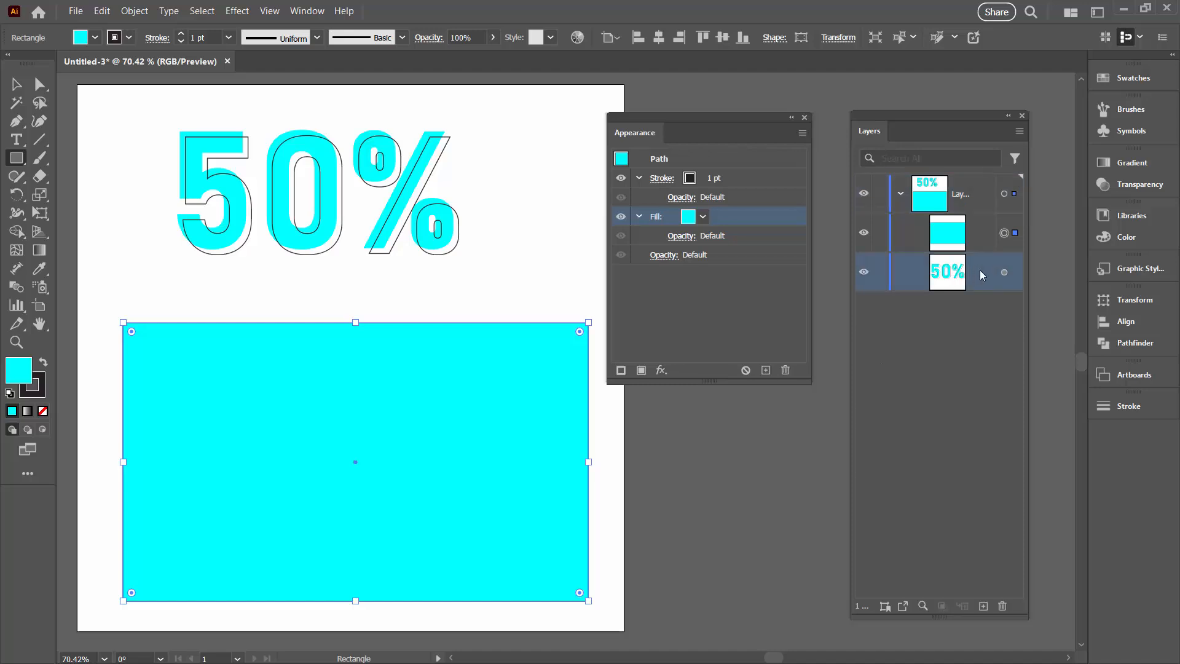
drag(984, 274, 983, 606)
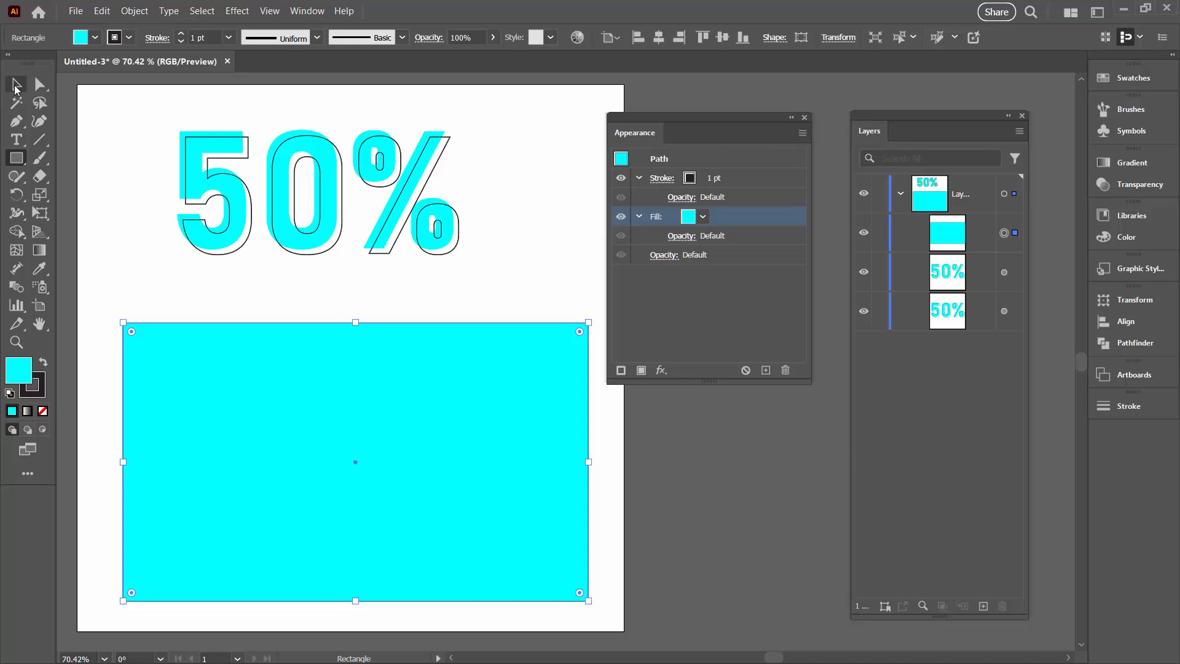
- Move the duplicated "50%" text down and slightly right to the middle of the cyan rectangle
click(16, 88)
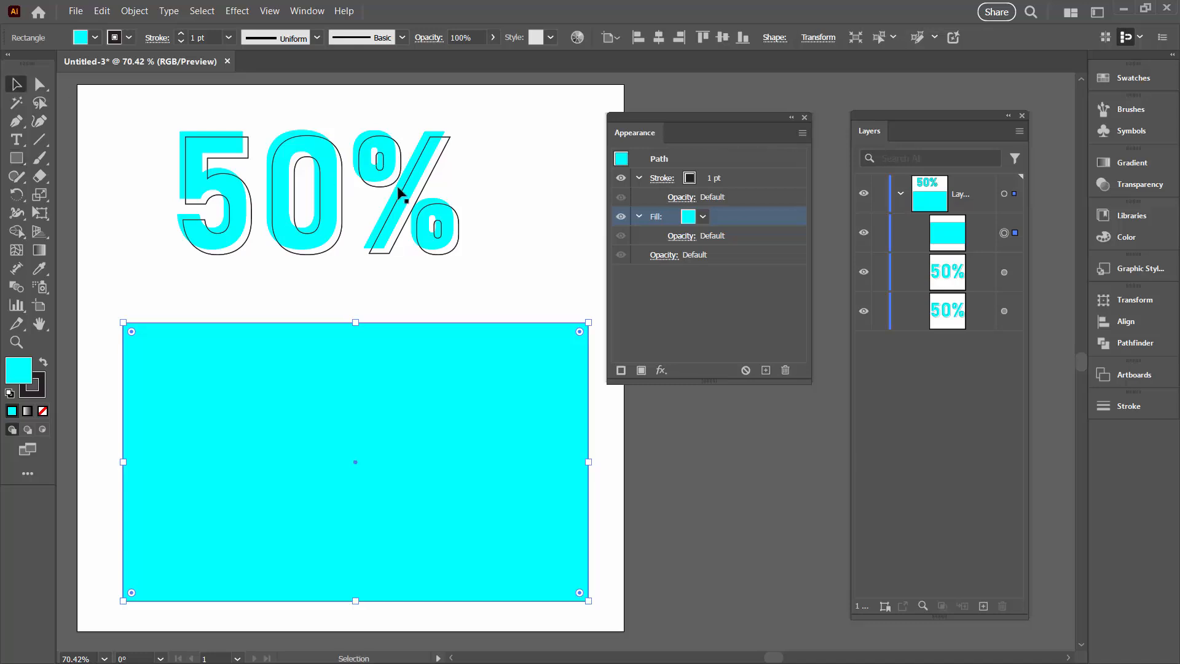
click(1003, 274)
key(shift+Down)
key(shift+Down)
key(shift+Down)
key(shift+Down)
key(shift+Down)
key(shift+Down)
key(shift+Down)
key(shift+Down)
key(shift+Down)
key(shift+Down)
key(shift+Down)
key(shift+Down)
key(shift+Down)
key(shift+Down)
key(shift+Down)
key(shift+Down)
key(shift+Down)
key(shift+Down)
key(shift+Down)
key(shift+Down)
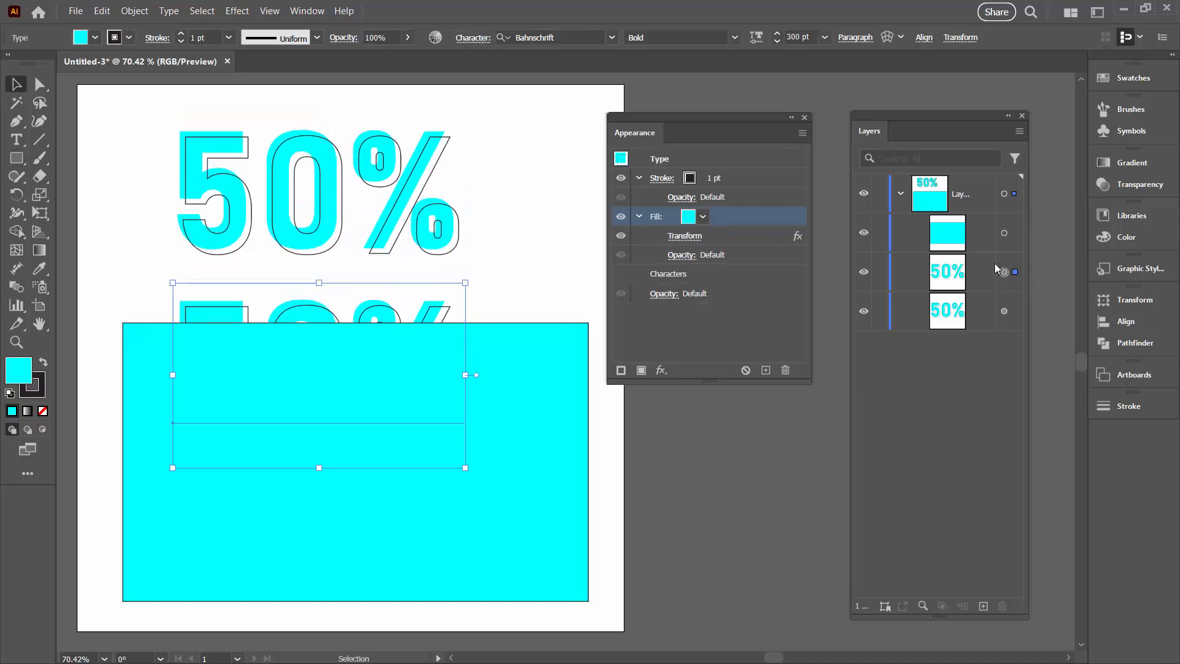
key(shift+Down)
key(shift+Down)
key(shift+Down)
key(shift+Down)
key(shift+Down)
key(shift+Down)
key(shift+Down)
key(shift+Down)
key(shift+Down)
key(shift+Down)
key(shift+Down)
key(shift+Down)
key(shift+Down)
key(shift+Down)
key(shift+Down)
key(shift+Down)
key(shift+Down)
key(shift+Down)
key(shift+Right)
key(shift+Right)
key(shift+Right)
key(shift+Right)
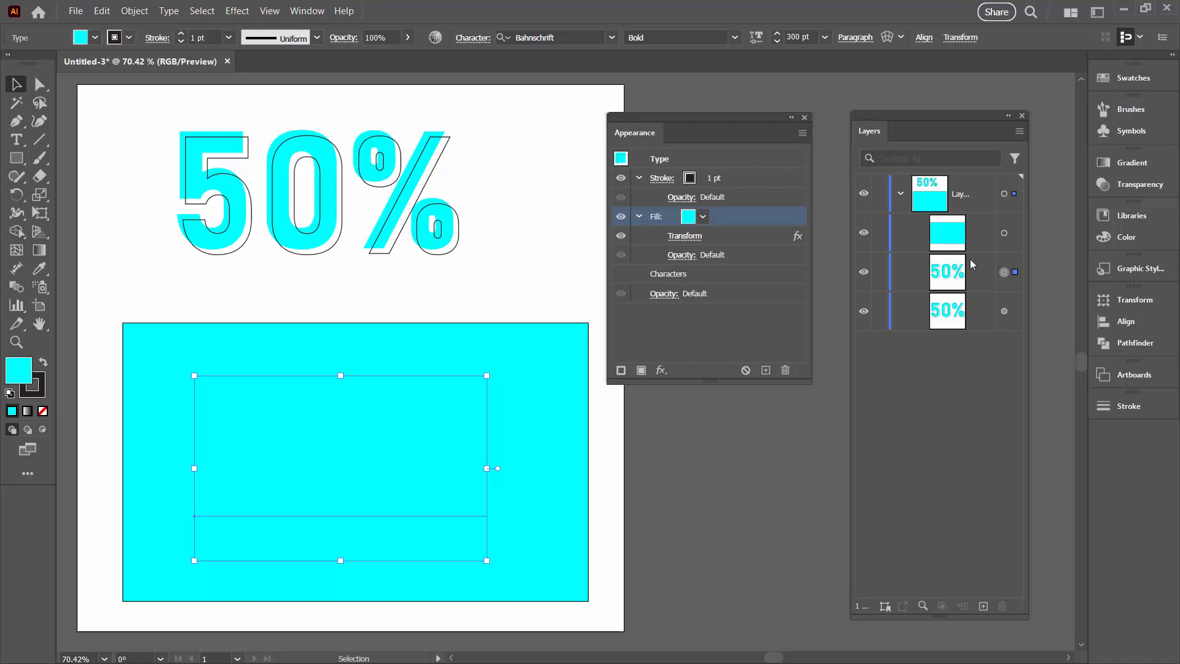
- Bring the duplicated "50%" text in front of the cyan rectangle and set its type-level fill to white
click(987, 275)
drag(983, 279, 981, 219)
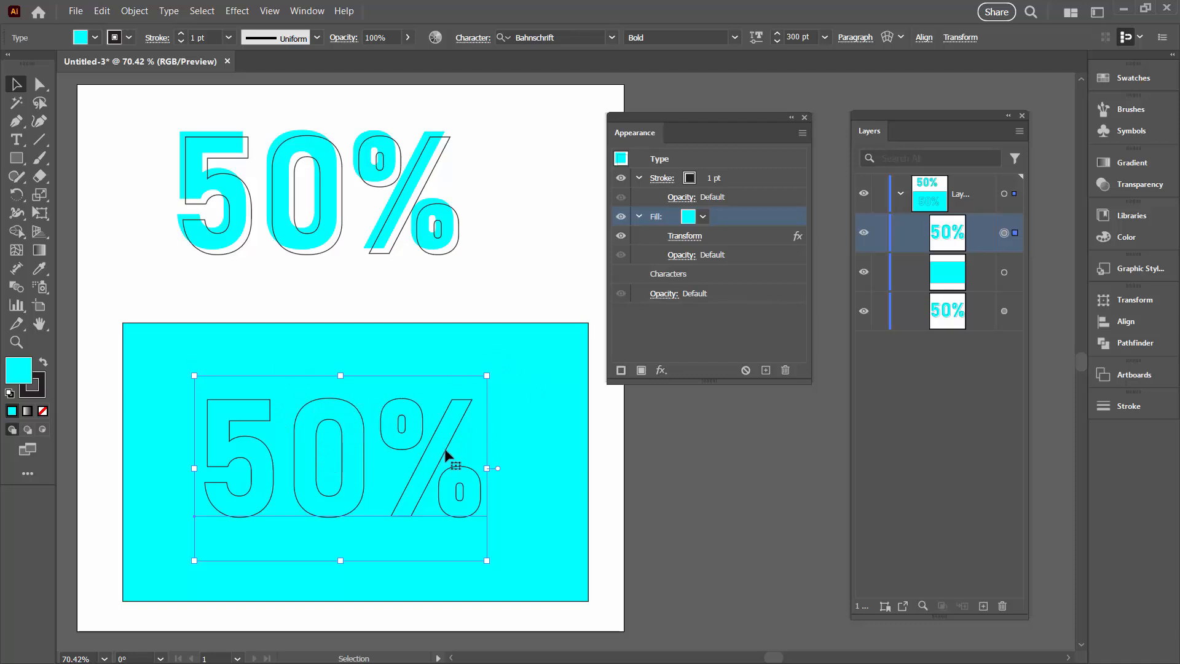
click(703, 216)
click(557, 274)
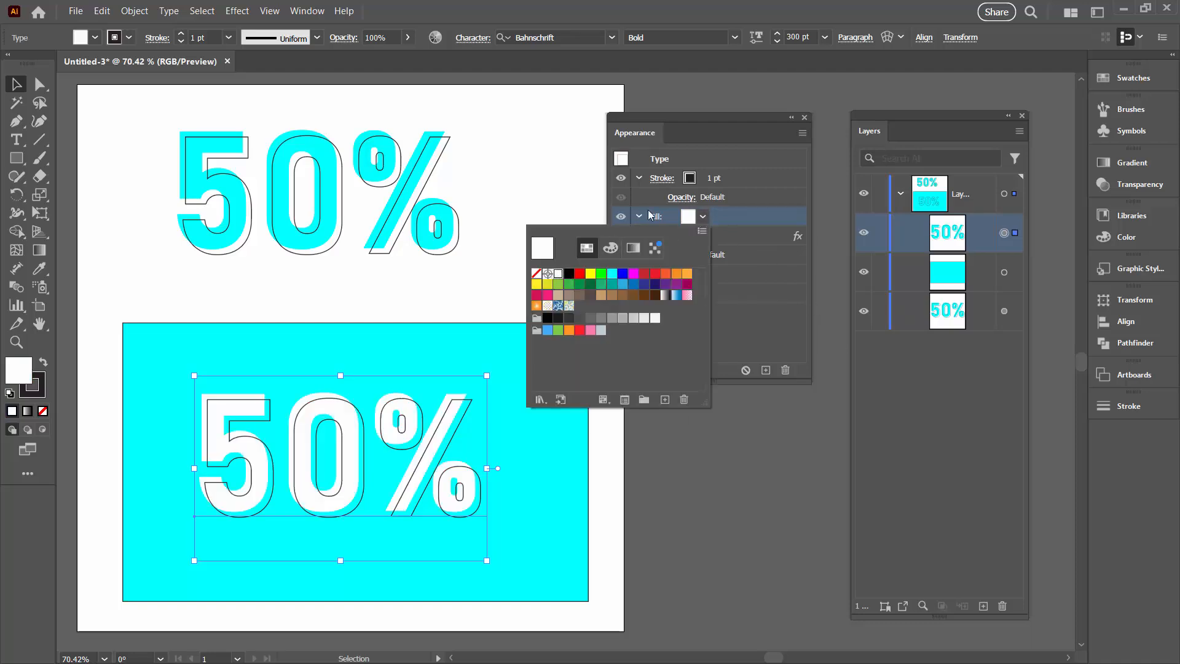
- Set the stroke color of the "50%" text on the cyan rectangle to white
click(699, 179)
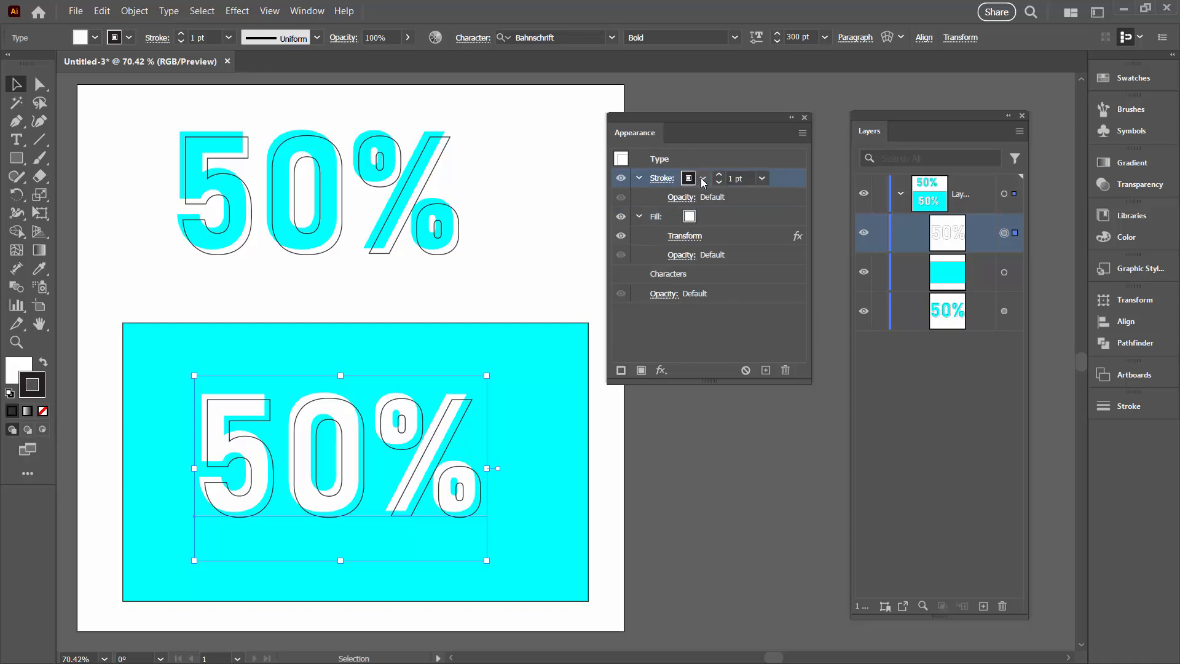
click(703, 179)
click(558, 237)
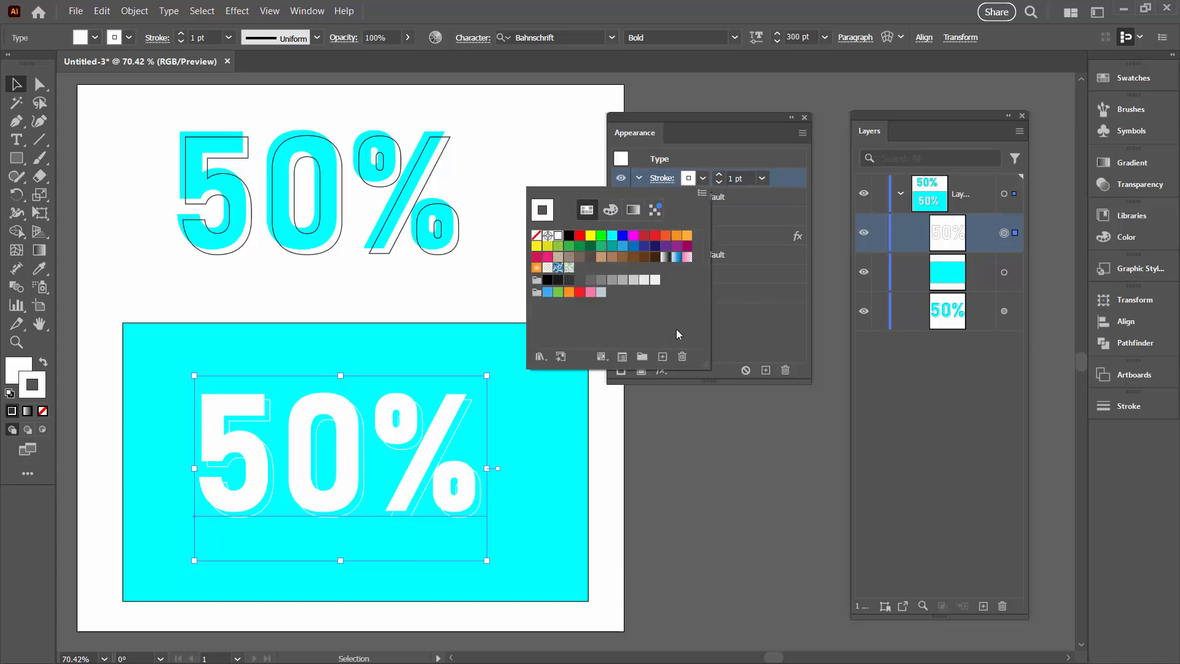
click(730, 348)
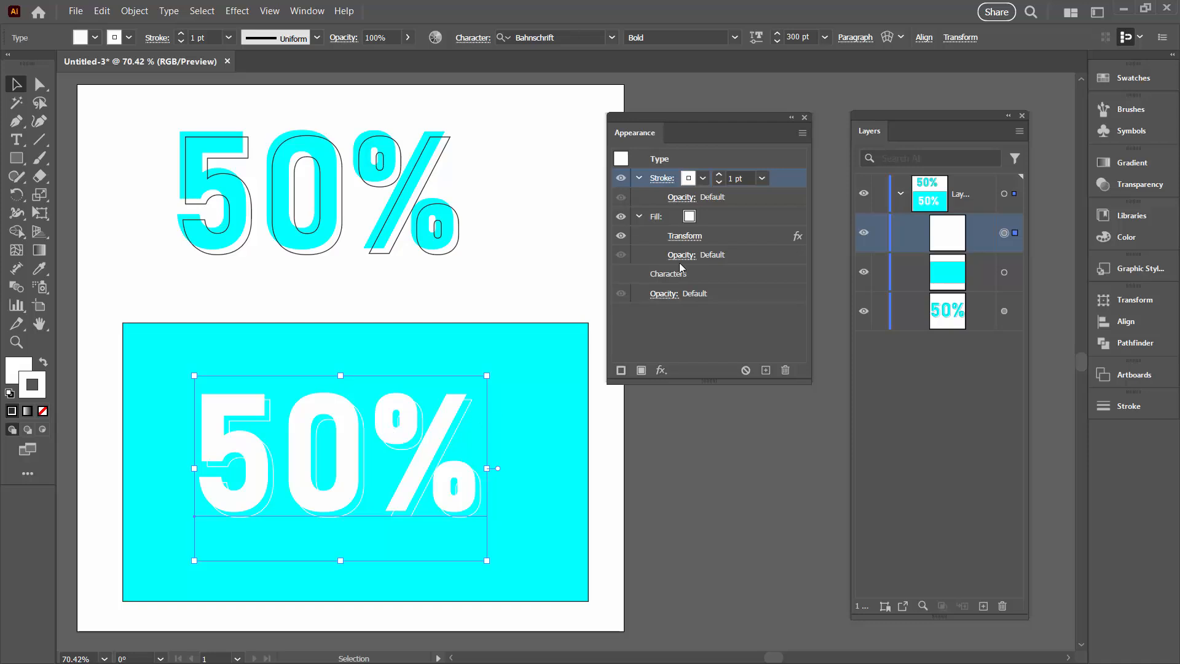
- Add a Drop Shadow effect to the fill of the lower "50%" text, using grey 999999 as the shadow color
click(708, 215)
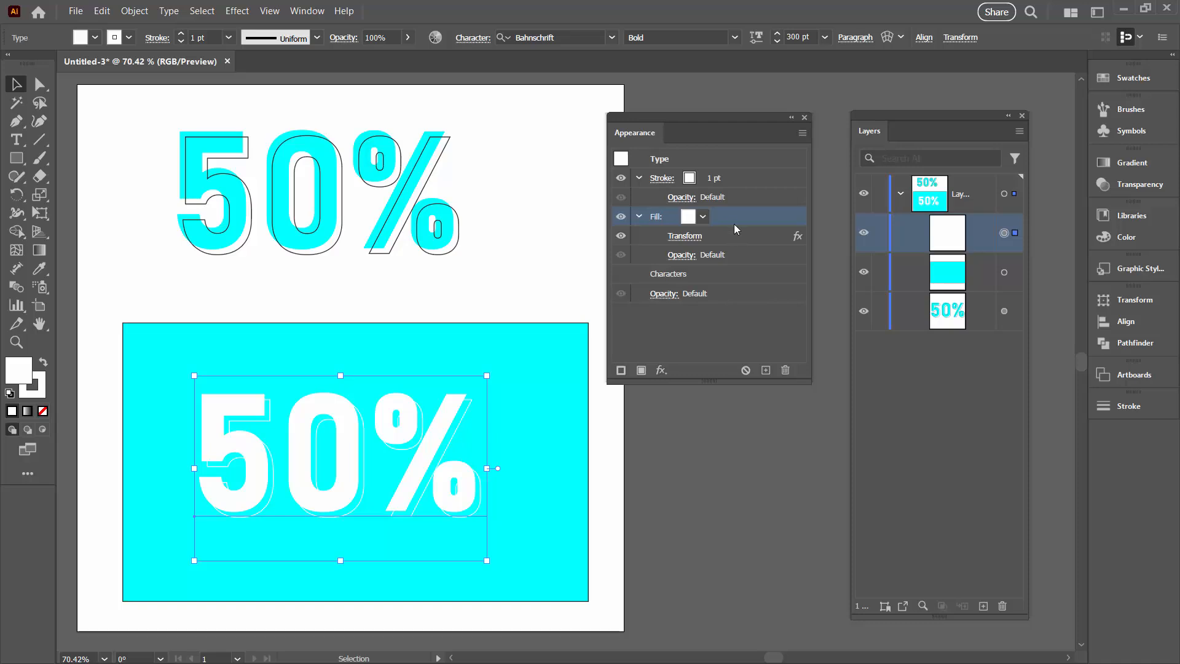
click(237, 10)
mouse_move(273, 153)
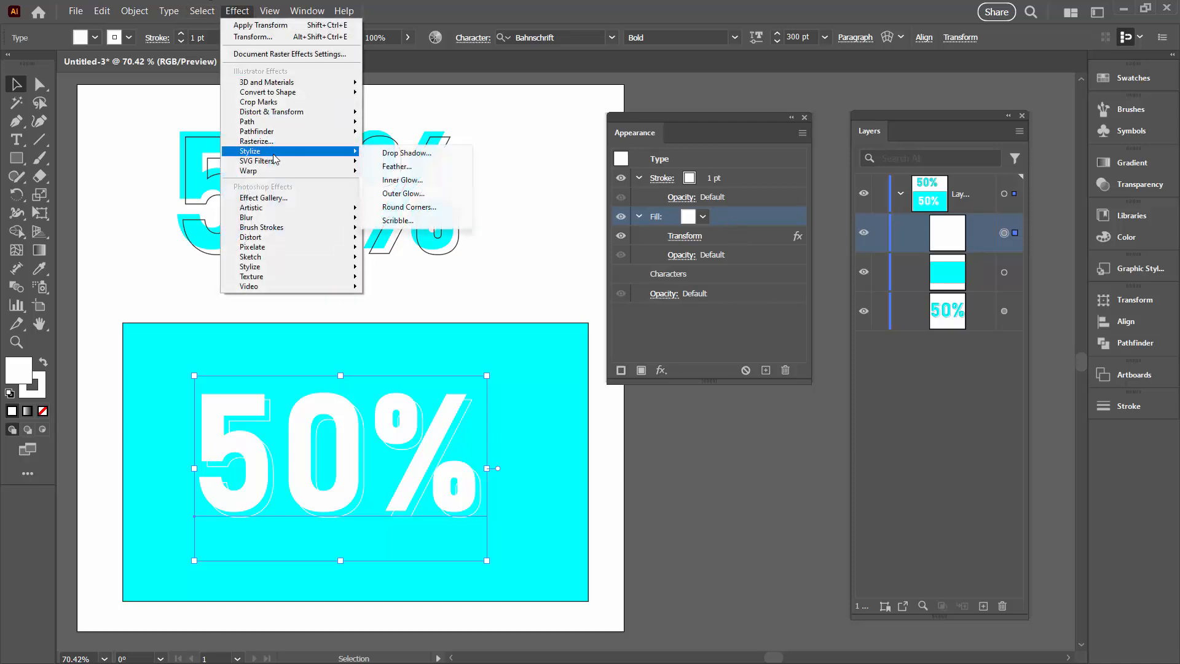
click(406, 153)
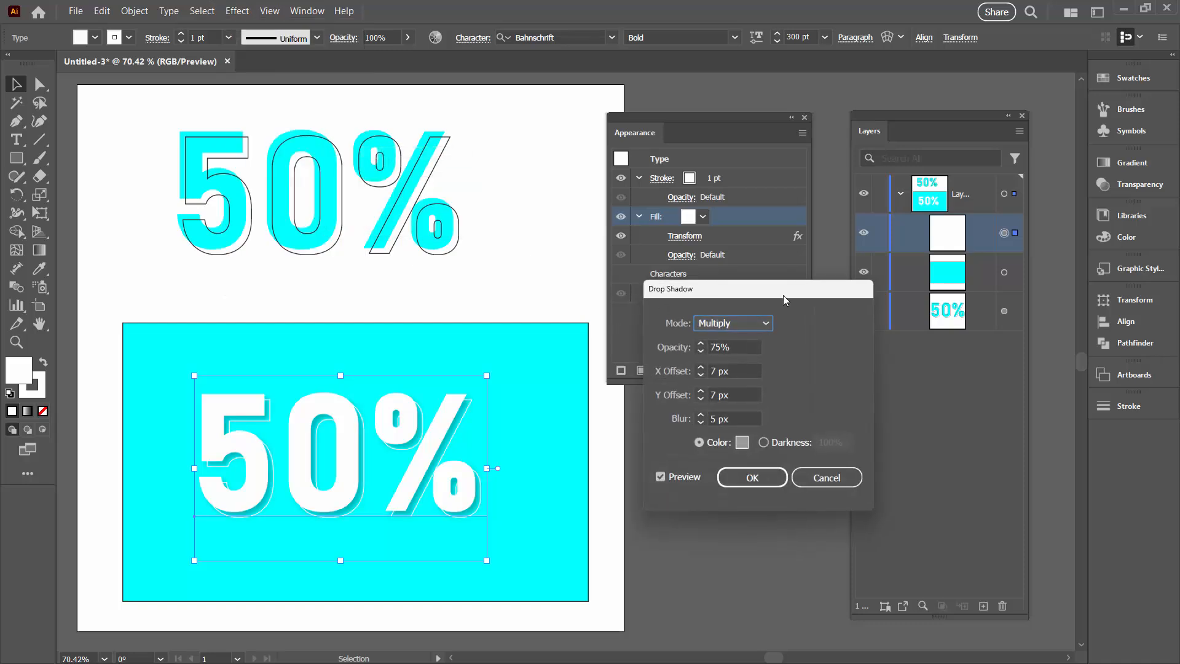
drag(783, 295, 640, 269)
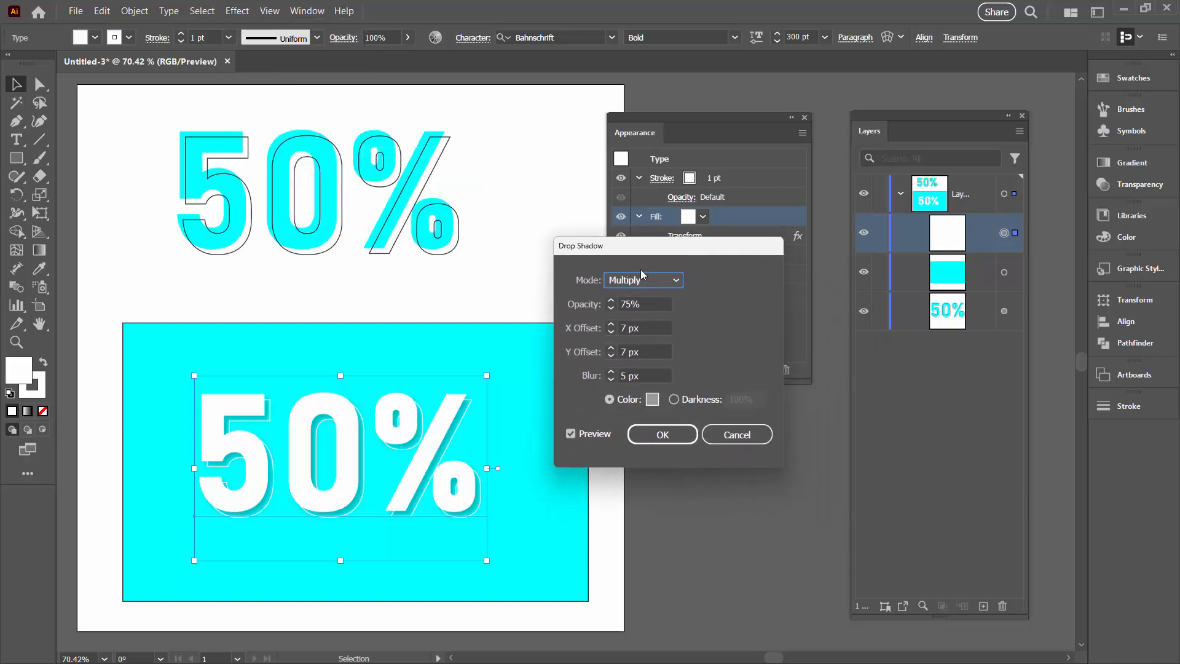
click(652, 400)
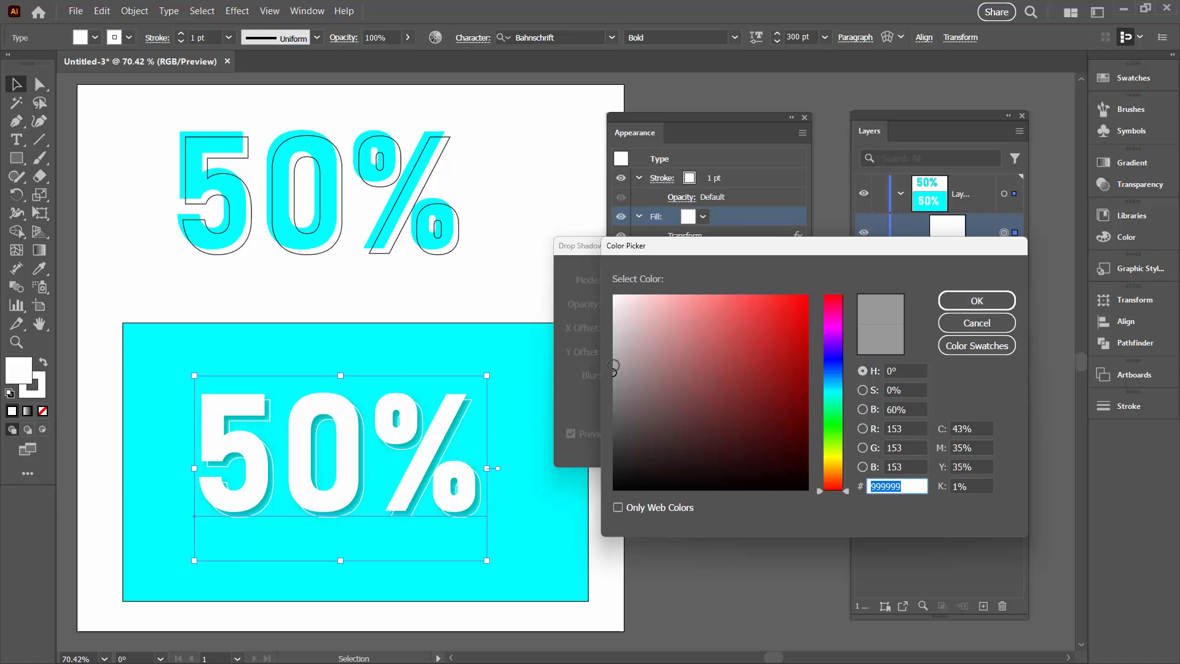
click(976, 300)
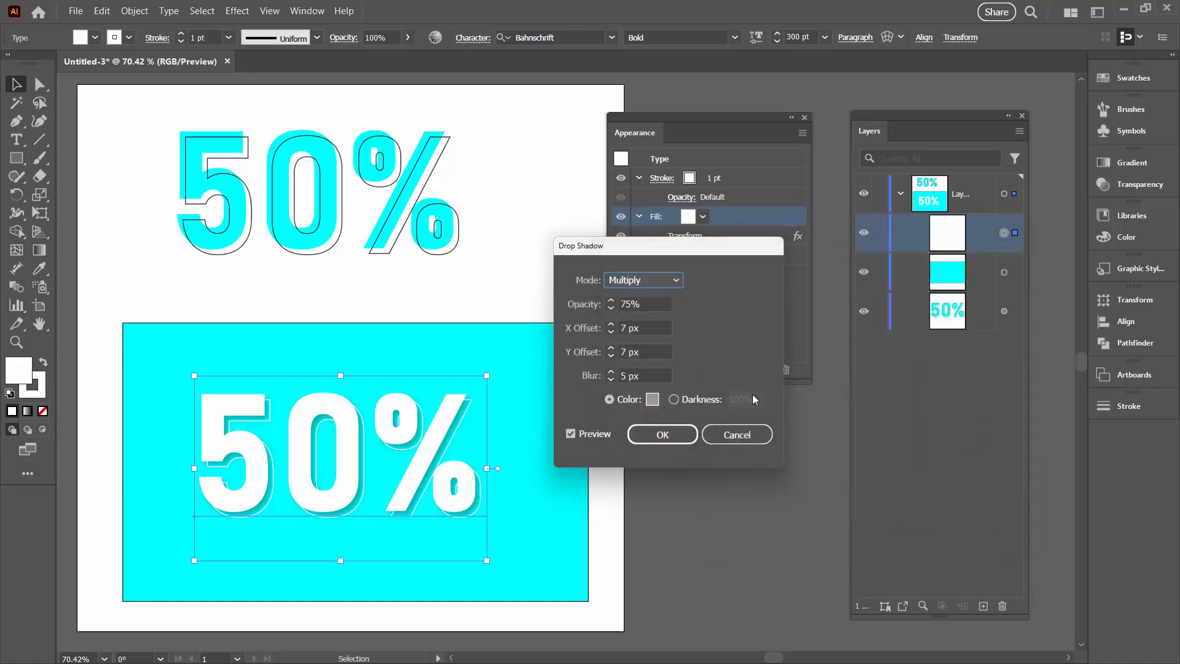
- Set the drop shadow's X and Y offsets to 5 px each and apply the effect
click(611, 332)
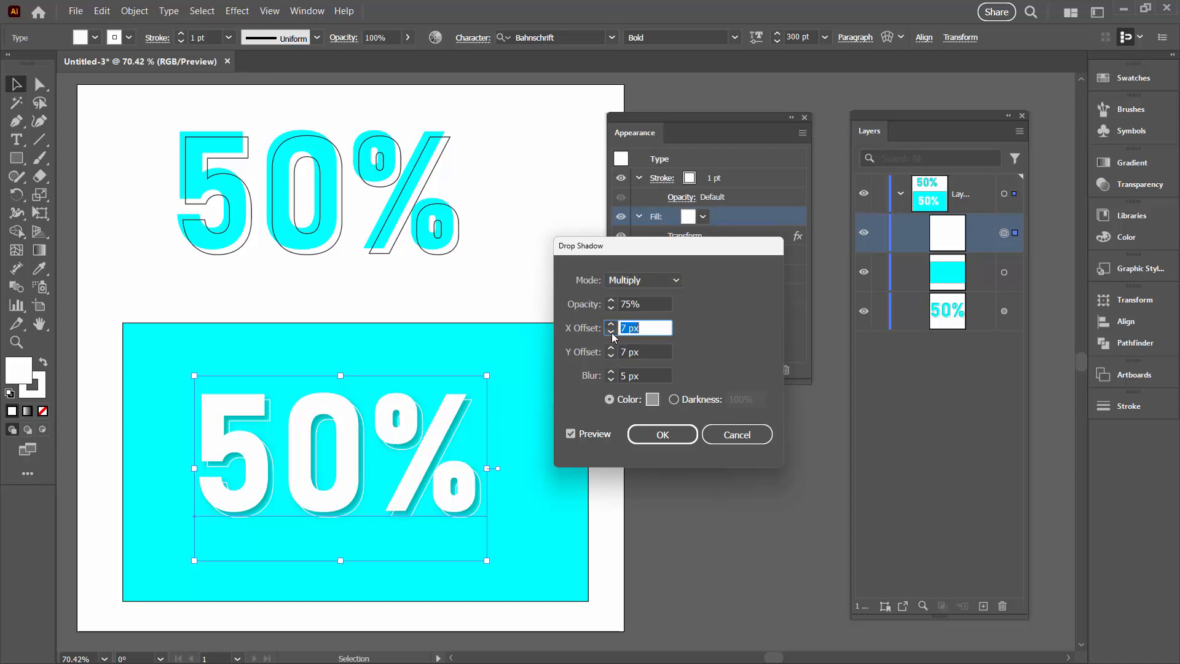
click(611, 332)
click(611, 356)
click(611, 357)
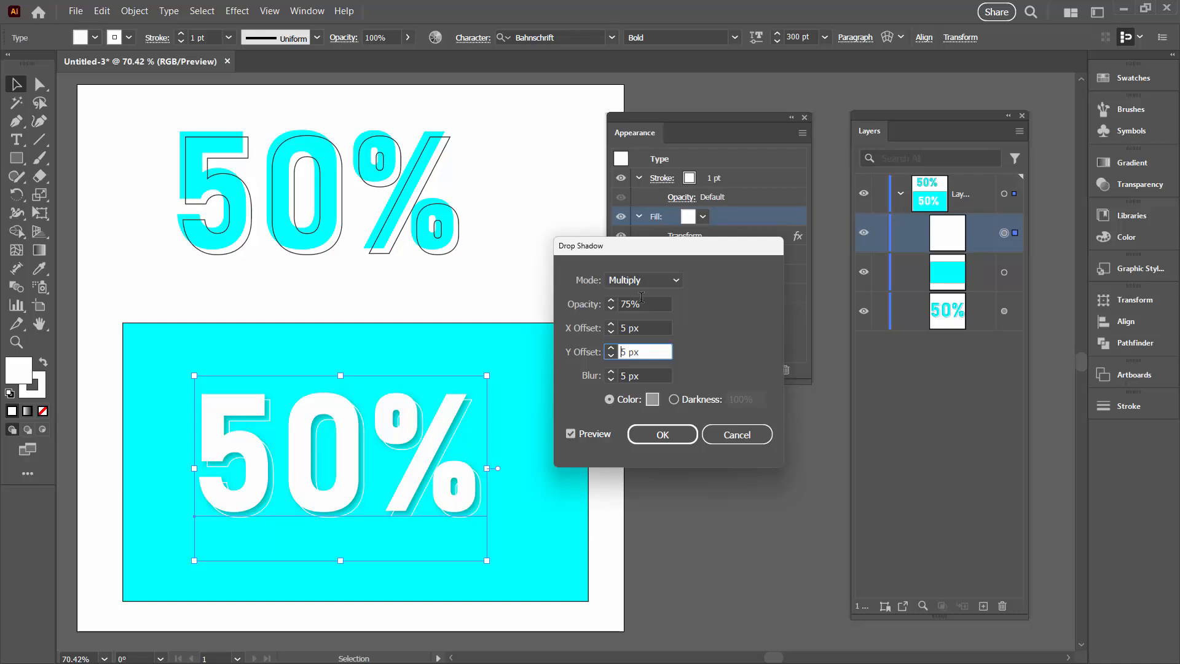
click(657, 436)
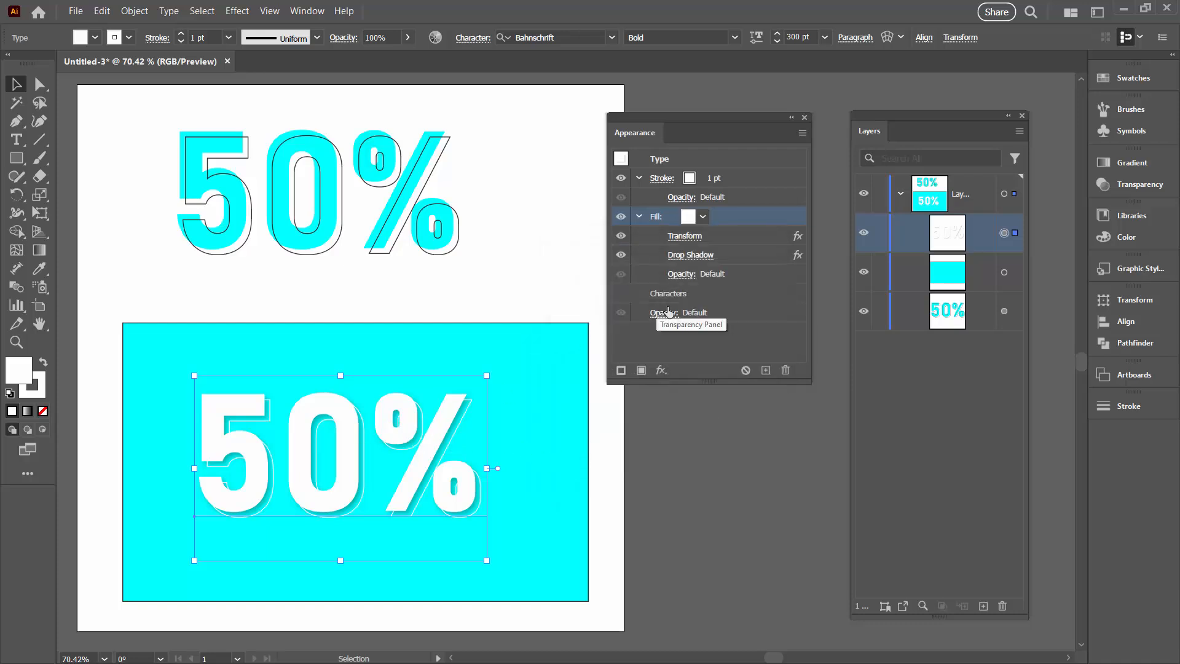
- Change both the fill and the stroke of the lower "50%" text to magenta
click(703, 217)
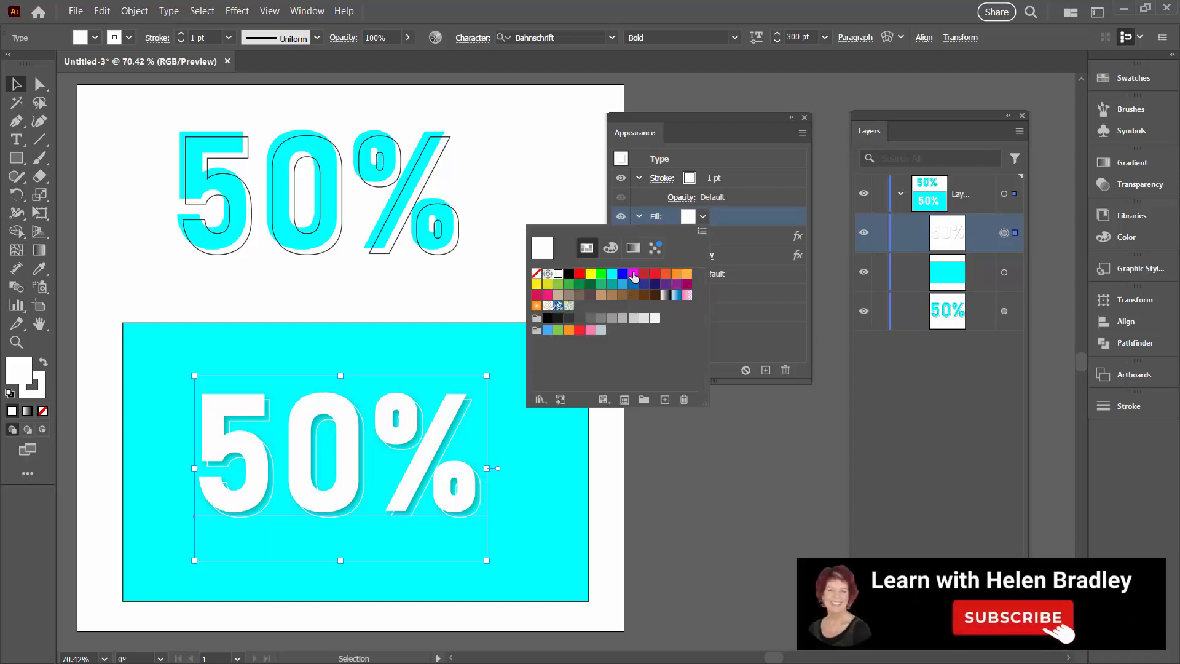
click(634, 273)
click(703, 180)
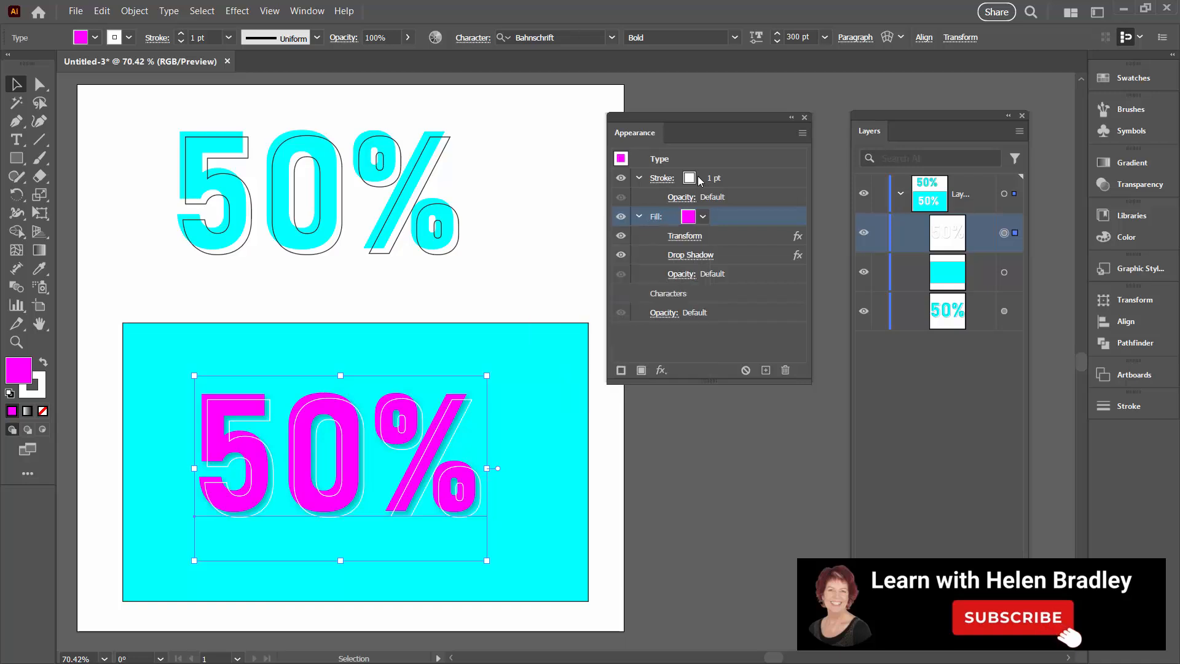
click(703, 180)
click(702, 178)
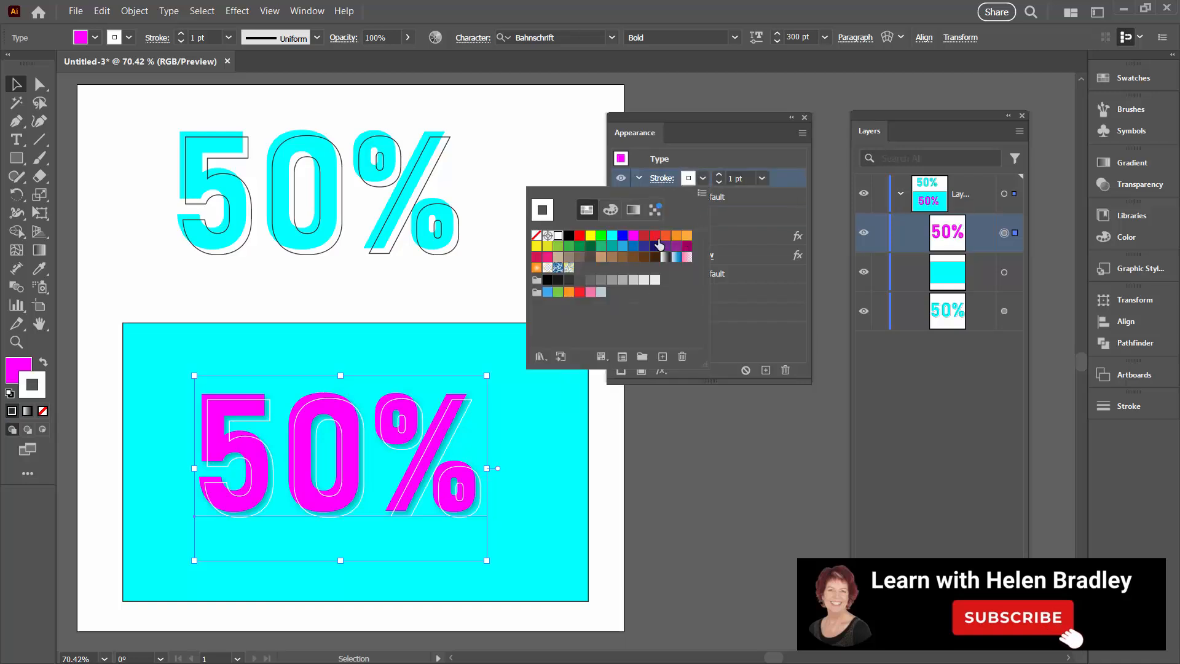
click(634, 235)
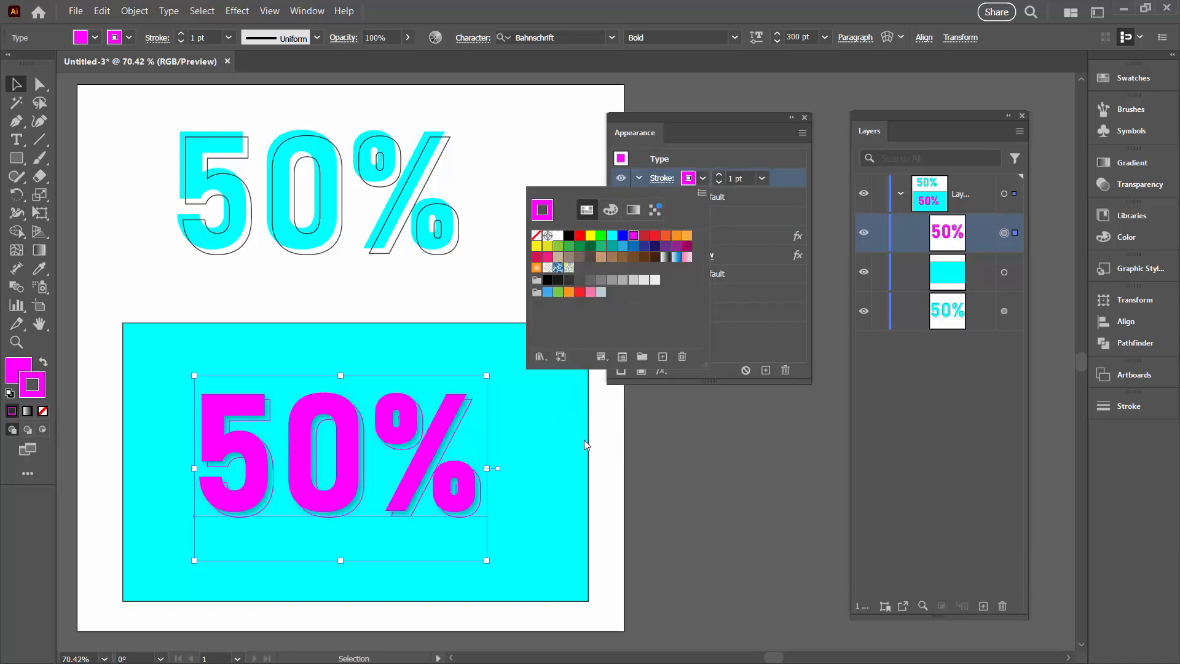
click(599, 440)
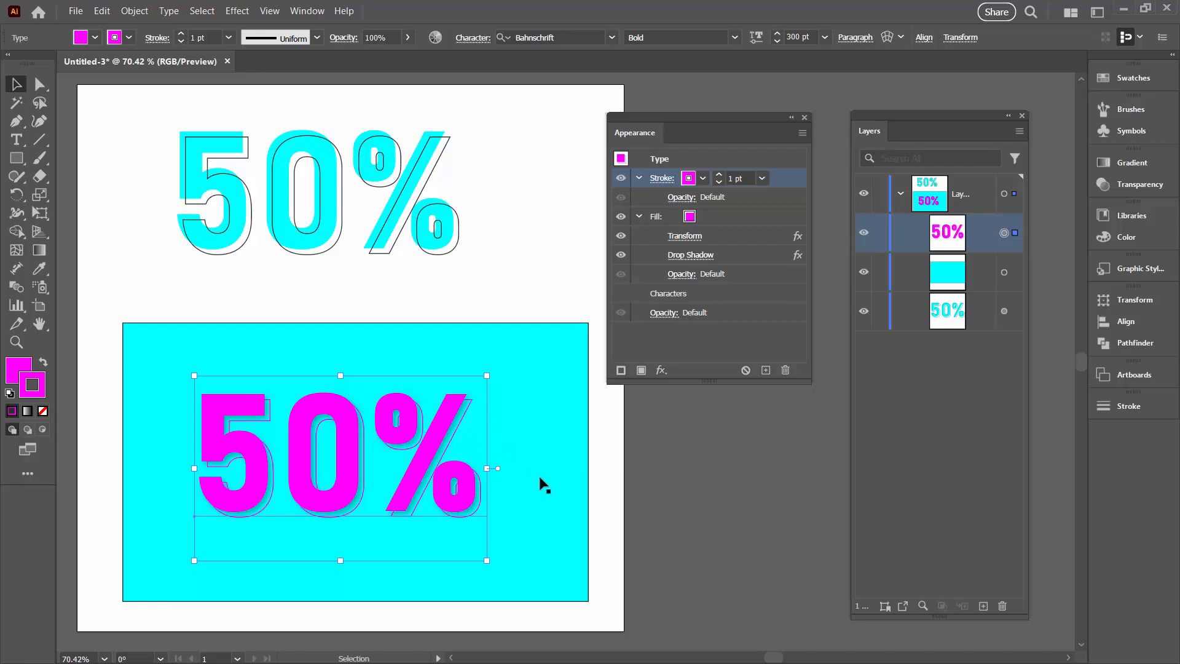
- Close the Appearance panel and select the upper cyan "50%" text instead of the magenta one
click(594, 484)
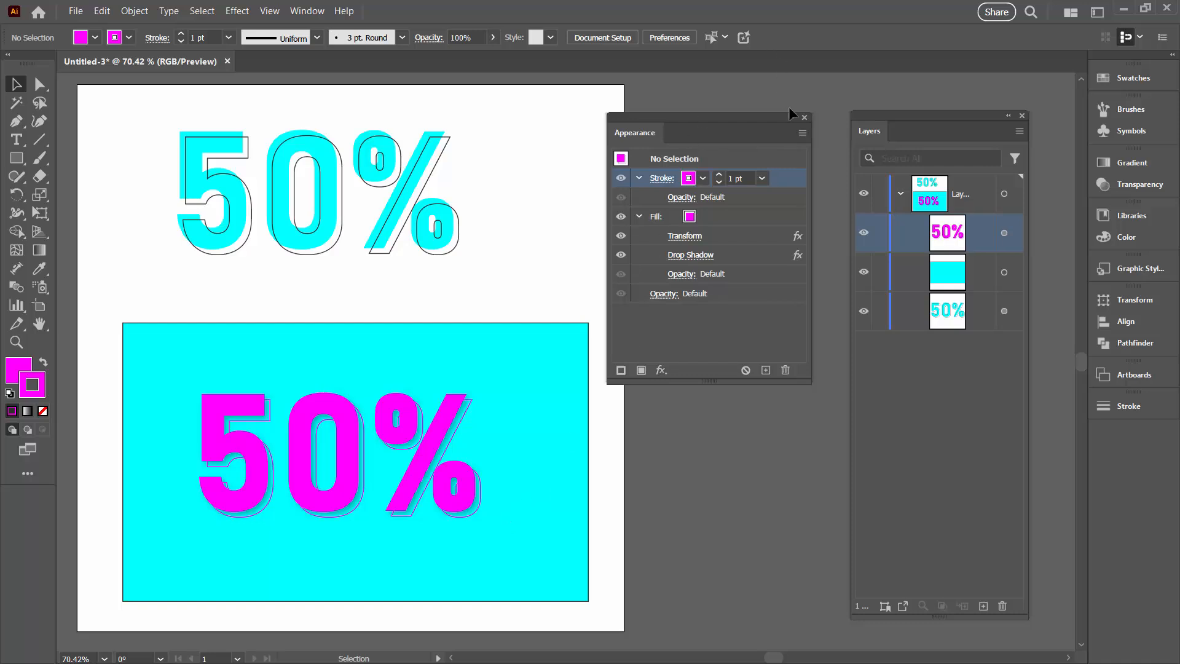
click(804, 118)
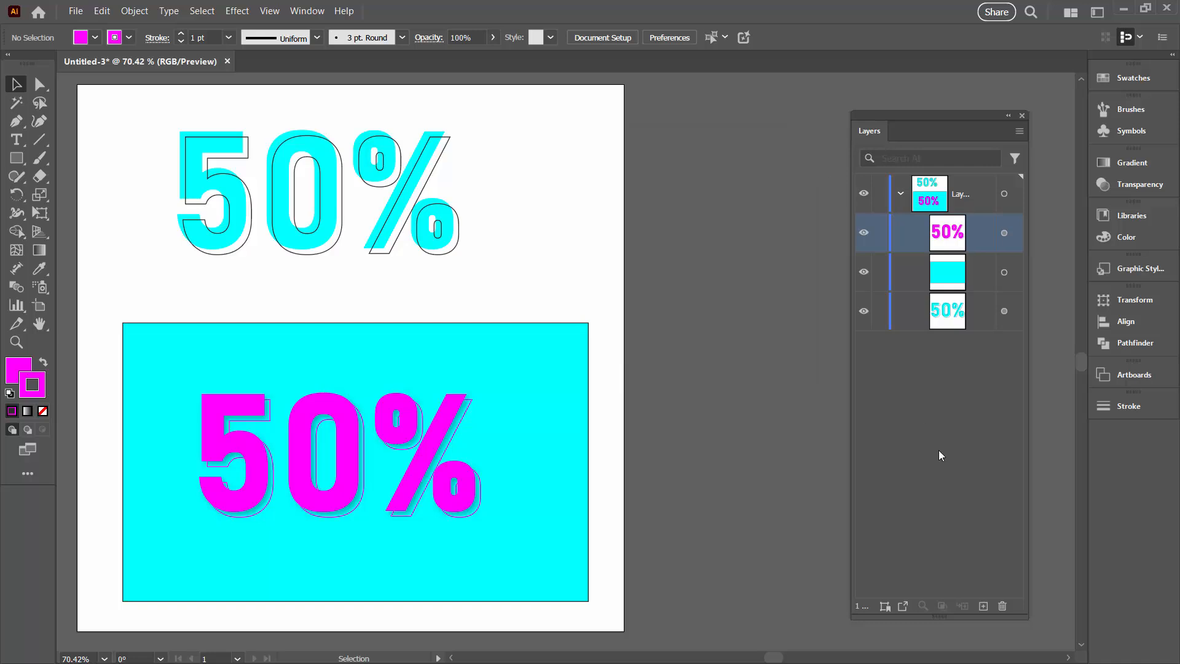
click(408, 232)
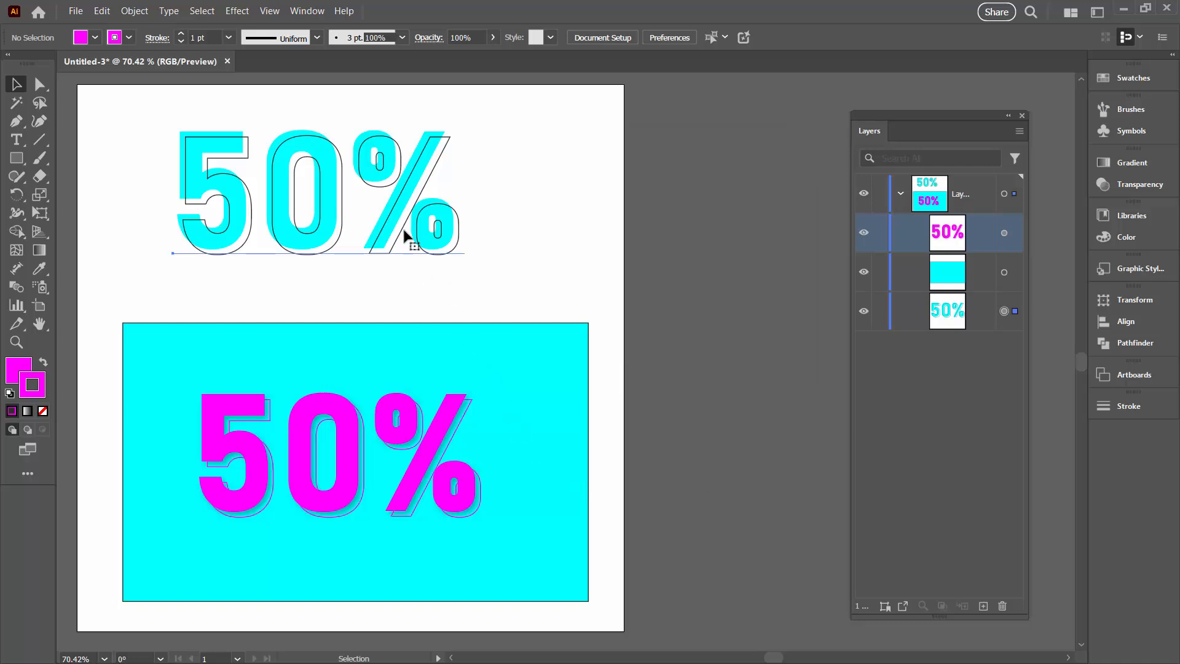